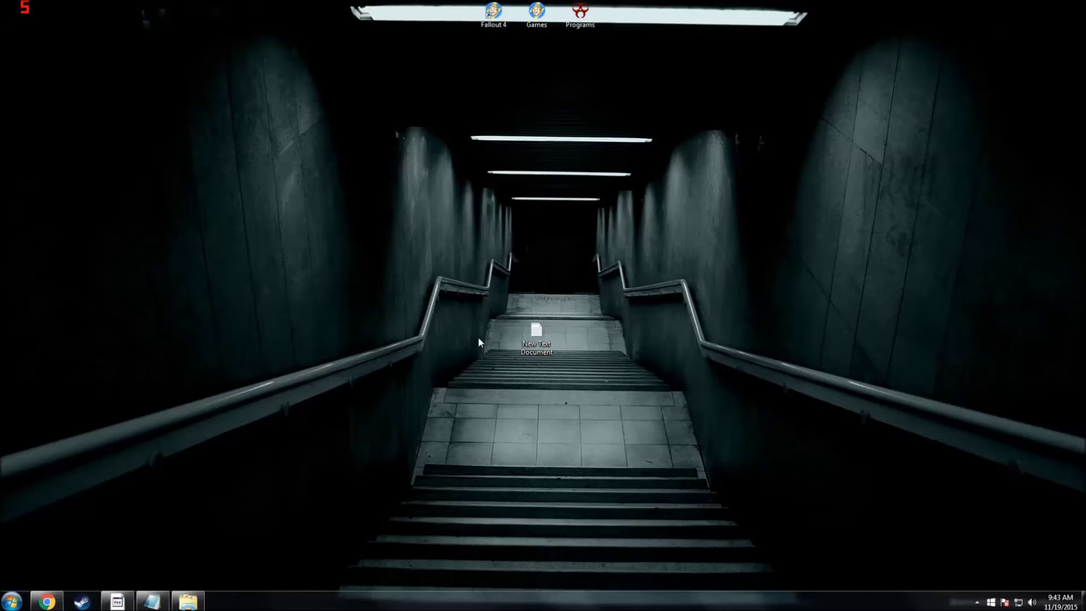
Switch to Chrome and download the Nexus Mod Manager installer for Vista, Win 7, 8 and 10 from Nexus Mods
{"action": "left_click", "coordinate": [55, 602]}
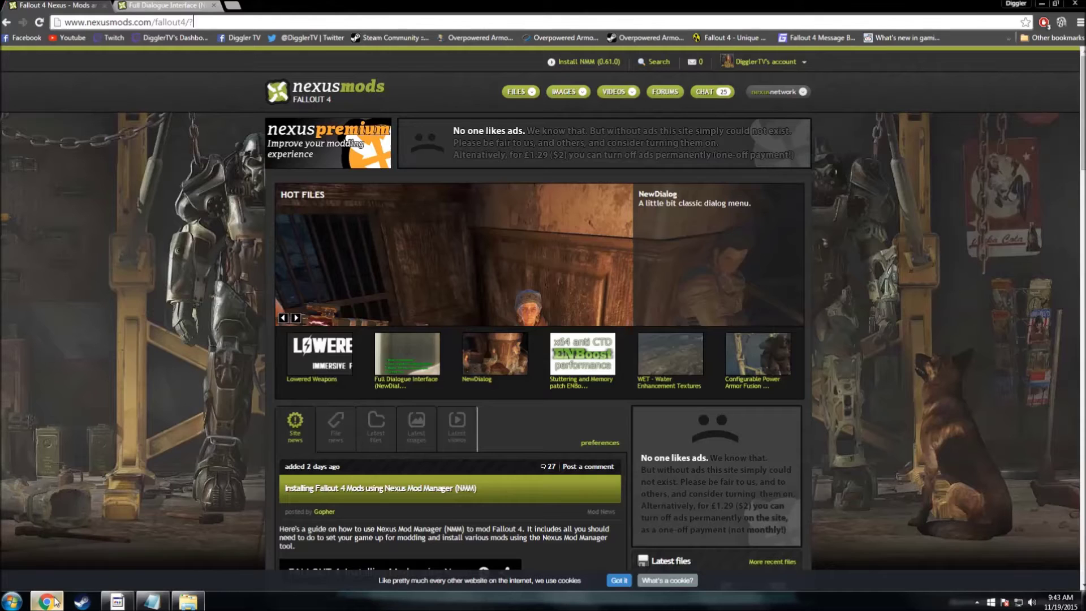
{"action": "left_click", "coordinate": [290, 342]}
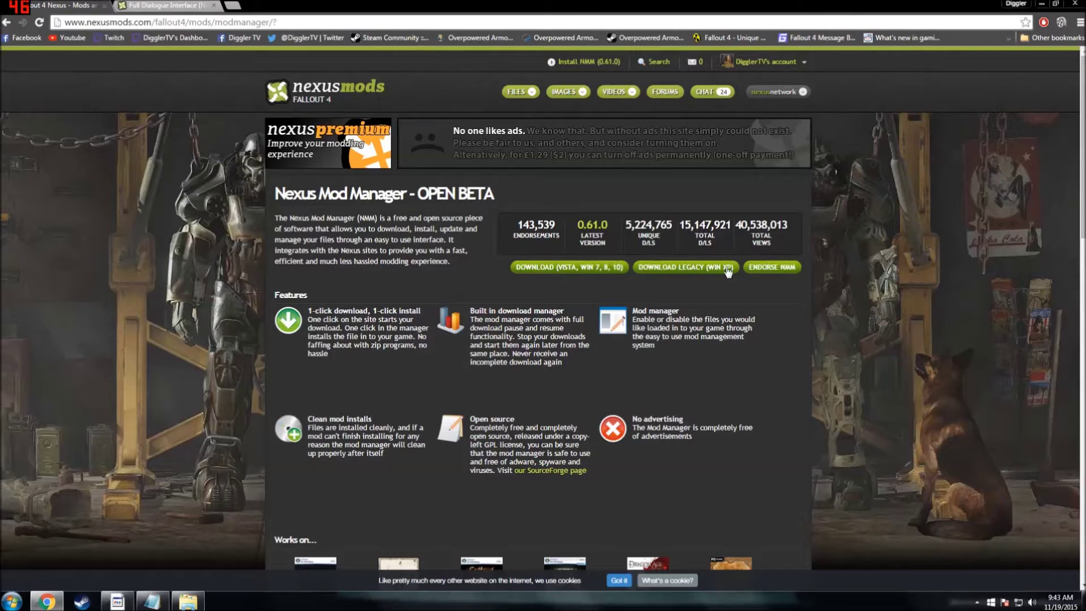
{"action": "left_click", "coordinate": [573, 270]}
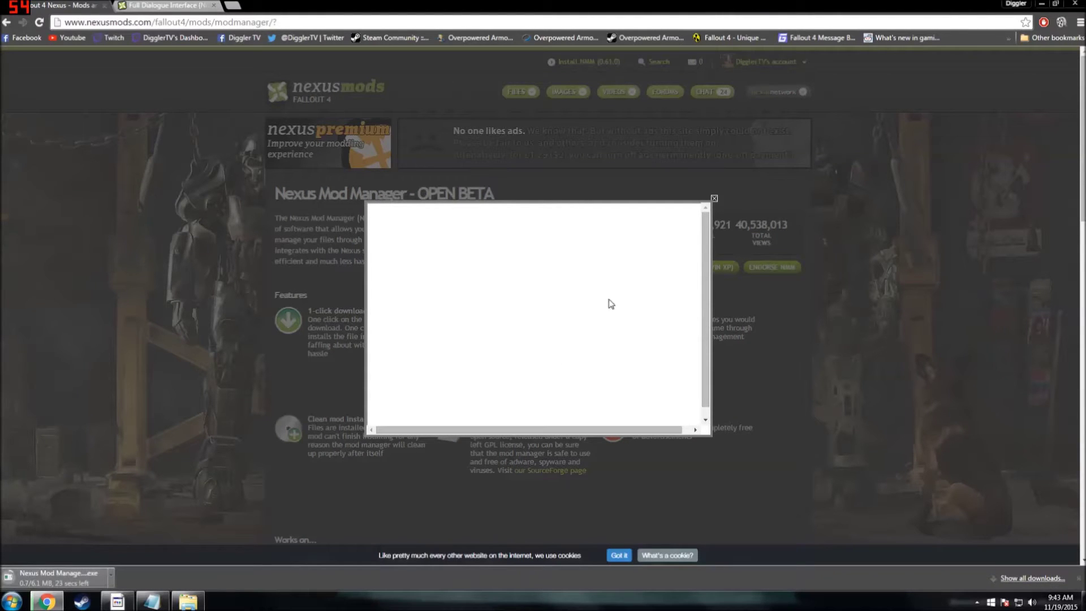
{"action": "left_click", "coordinate": [713, 197]}
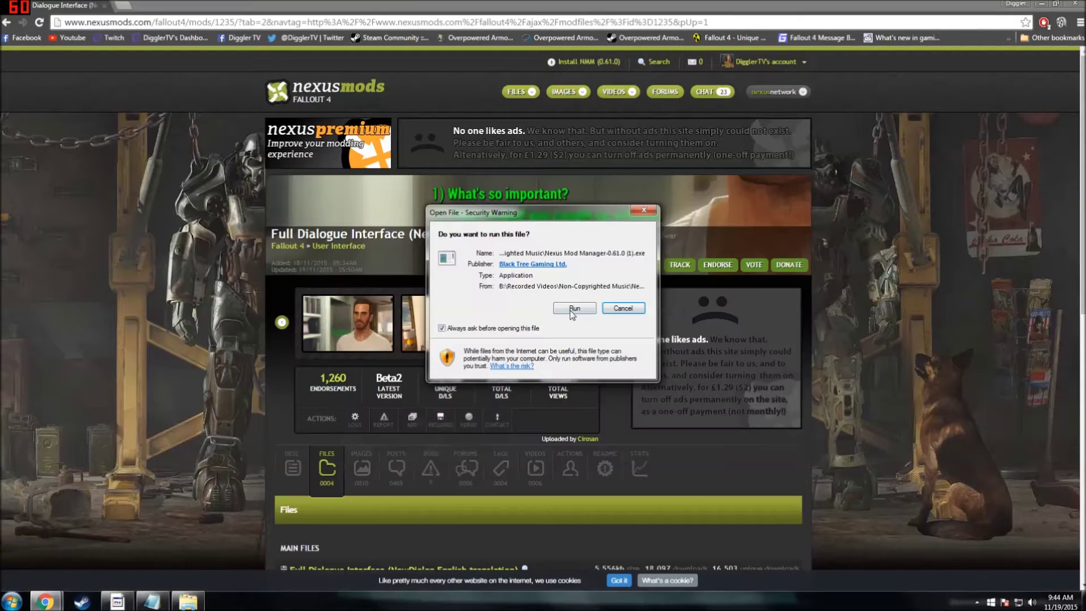
Run the downloaded Nexus Mod Manager installer and accept the license agreement
{"action": "left_click", "coordinate": [499, 309]}
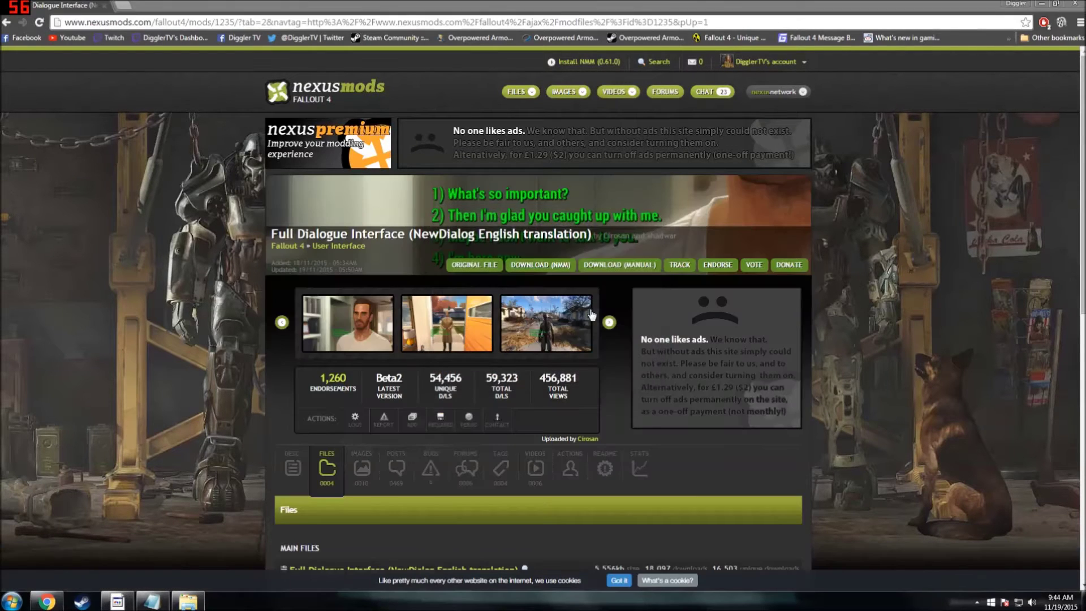
{"action": "left_click", "coordinate": [565, 324]}
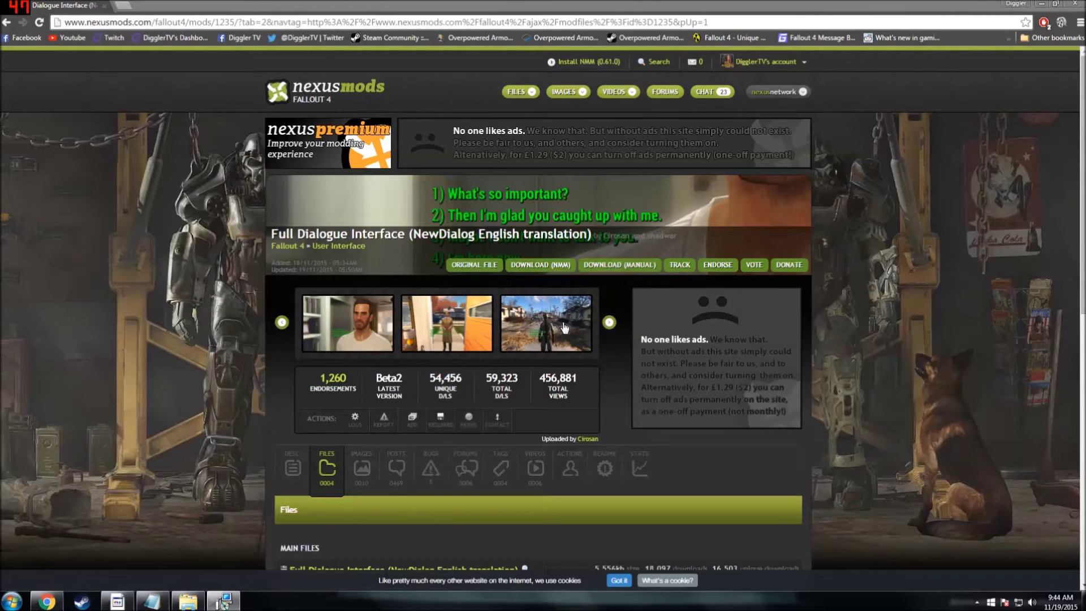
{"action": "left_click", "coordinate": [607, 390]}
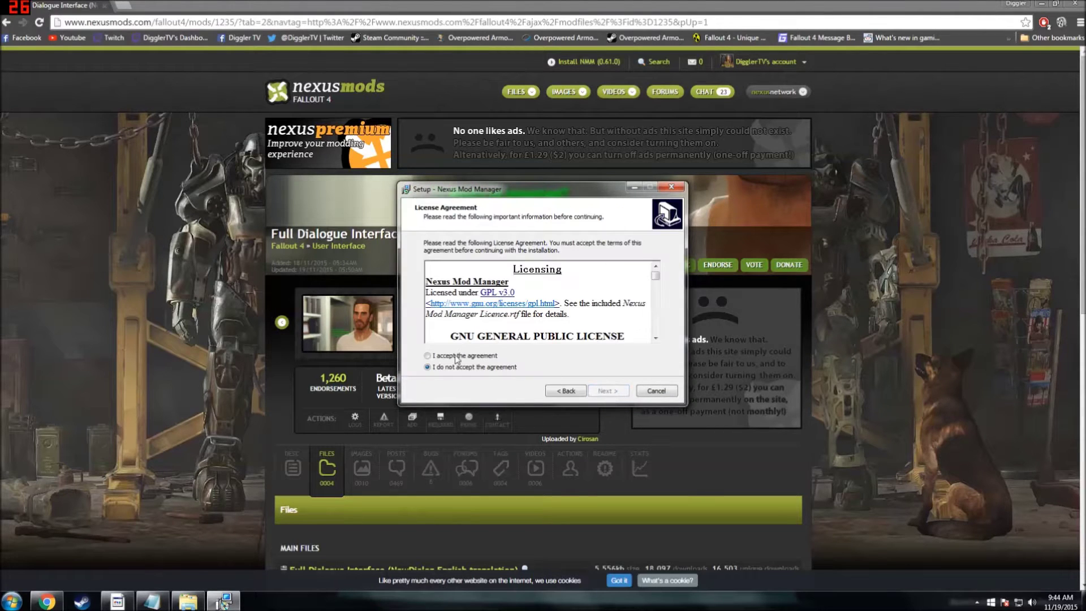
{"action": "left_click", "coordinate": [457, 357]}
{"action": "left_click", "coordinate": [607, 390]}
{"action": "left_click", "coordinate": [609, 391]}
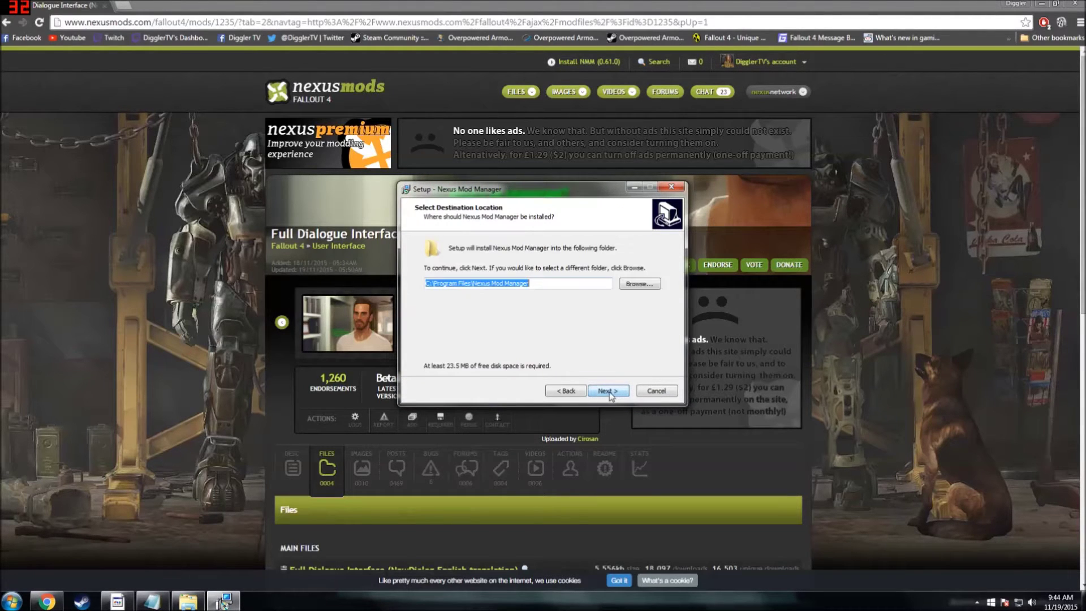
Set the installation destination to B:\Program Files\Nexus Mod Manager
{"action": "left_click", "coordinate": [634, 284]}
{"action": "double_click", "coordinate": [478, 258]}
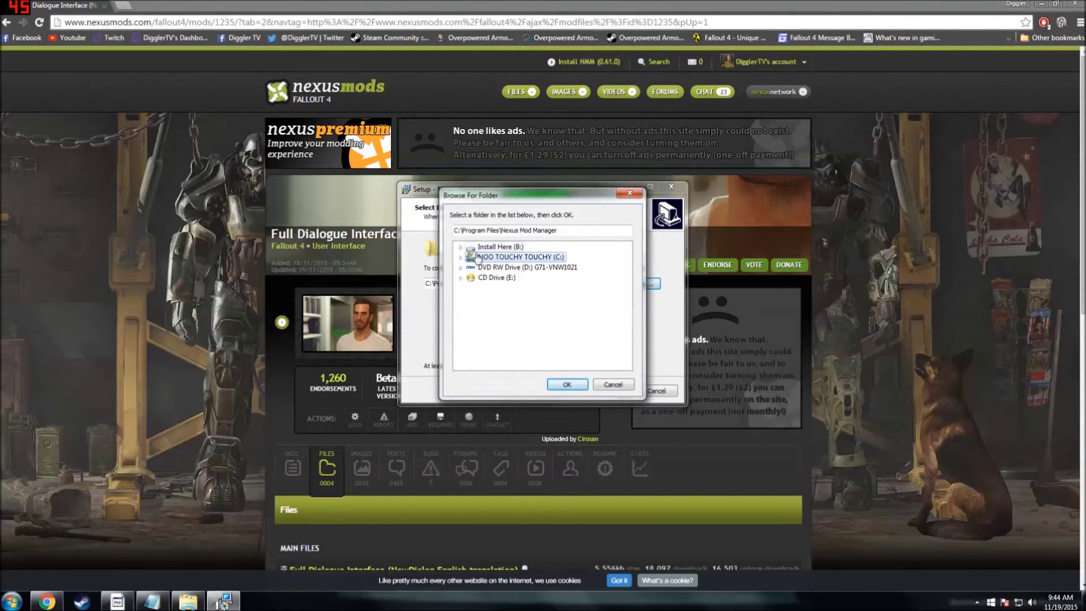
{"action": "double_click", "coordinate": [474, 249]}
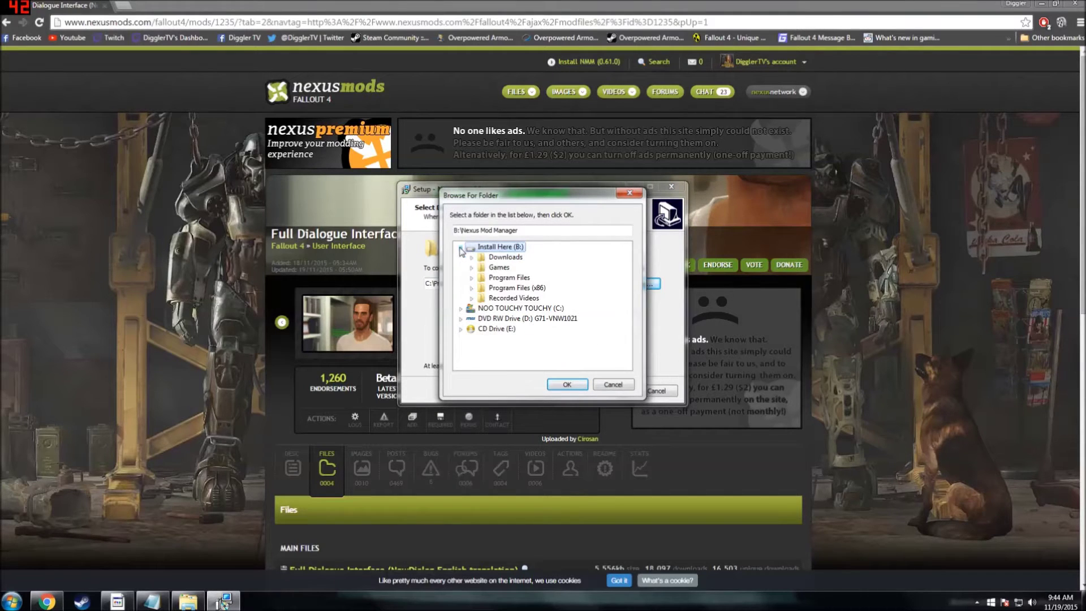
{"action": "left_click", "coordinate": [497, 277]}
{"action": "left_click", "coordinate": [567, 385]}
{"action": "left_click", "coordinate": [603, 393]}
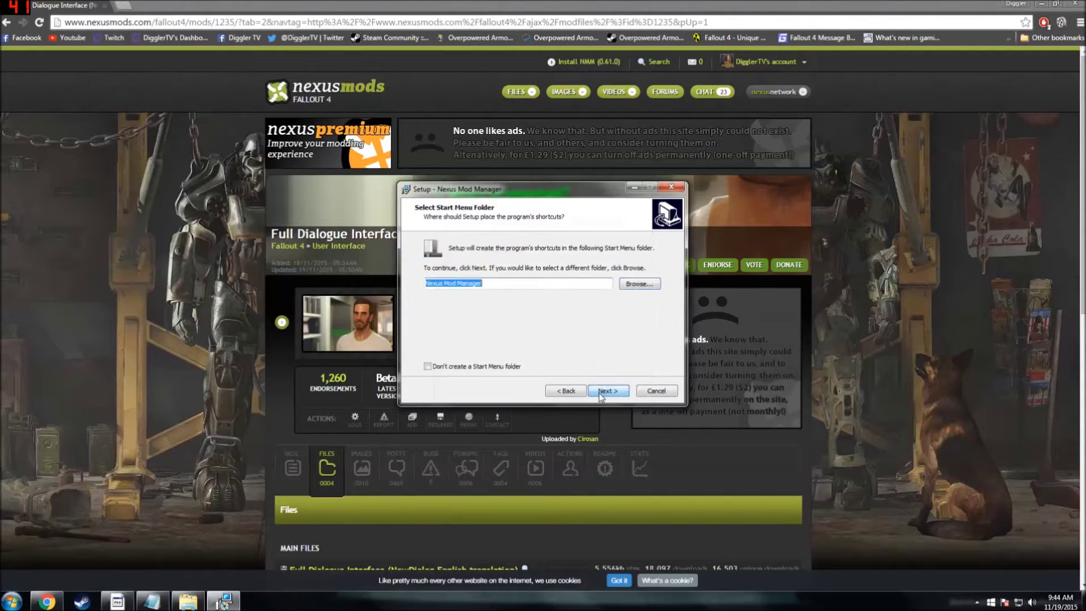
Install the program with the default Start Menu folder, desktop icon and file associations, and finish the setup
{"action": "left_click", "coordinate": [604, 393]}
{"action": "left_click", "coordinate": [604, 391]}
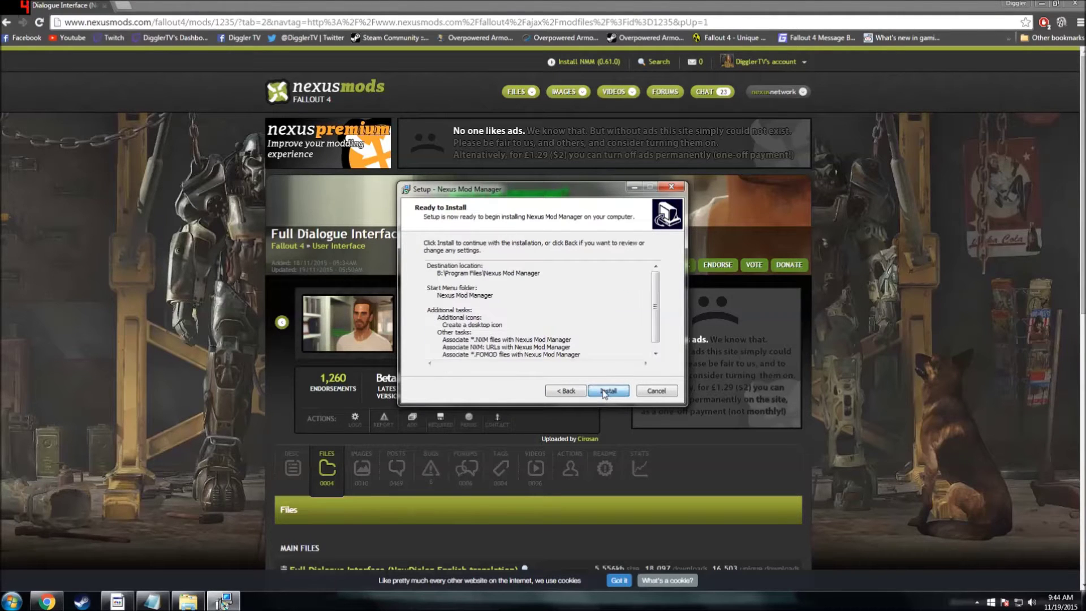
{"action": "left_click", "coordinate": [604, 391]}
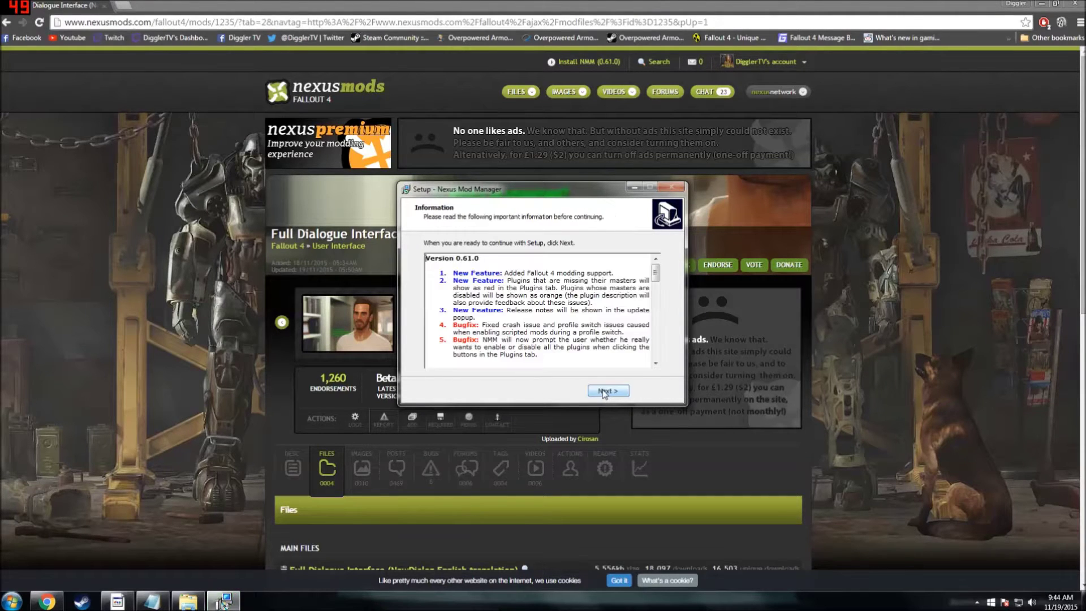
{"action": "left_click", "coordinate": [604, 392]}
{"action": "left_click", "coordinate": [605, 390]}
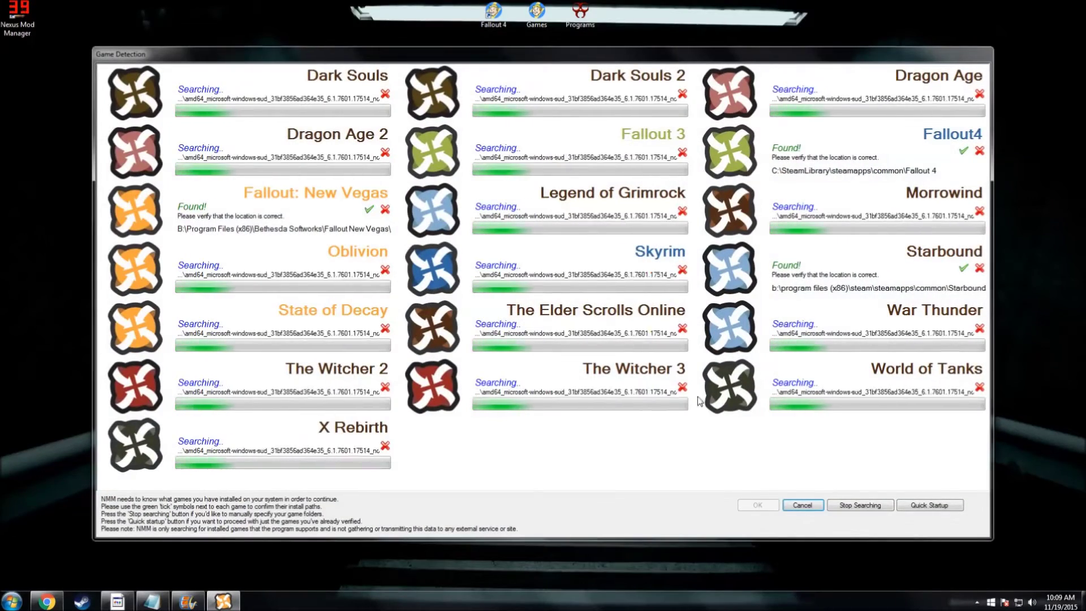
Verify the detected Fallout4 install path, proceed with only that game, and choose Fallout4 as the game to manage
{"action": "left_click", "coordinate": [963, 152]}
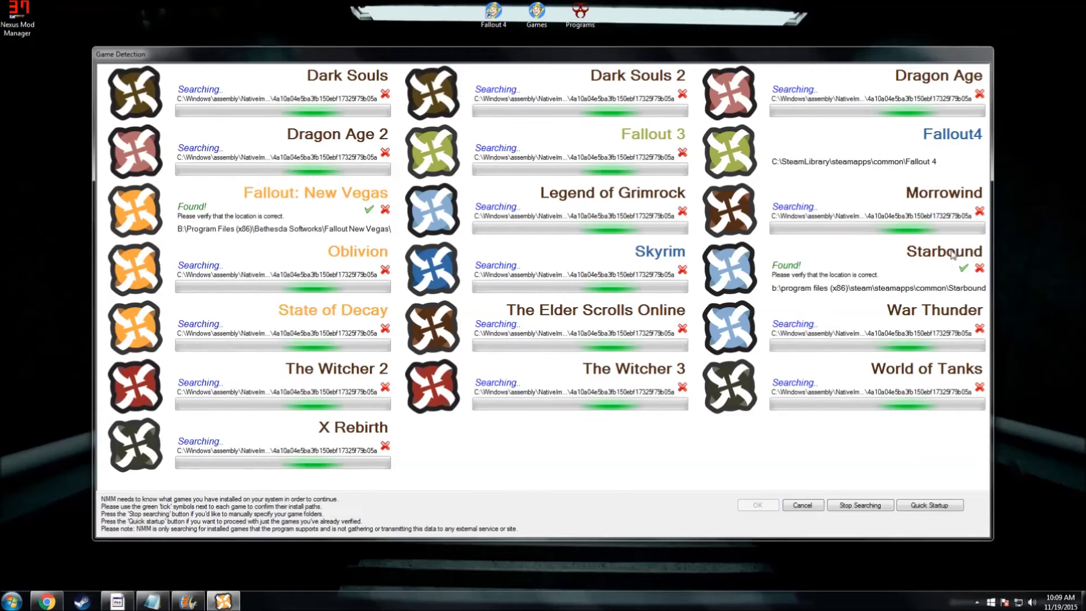
{"action": "left_click", "coordinate": [929, 507]}
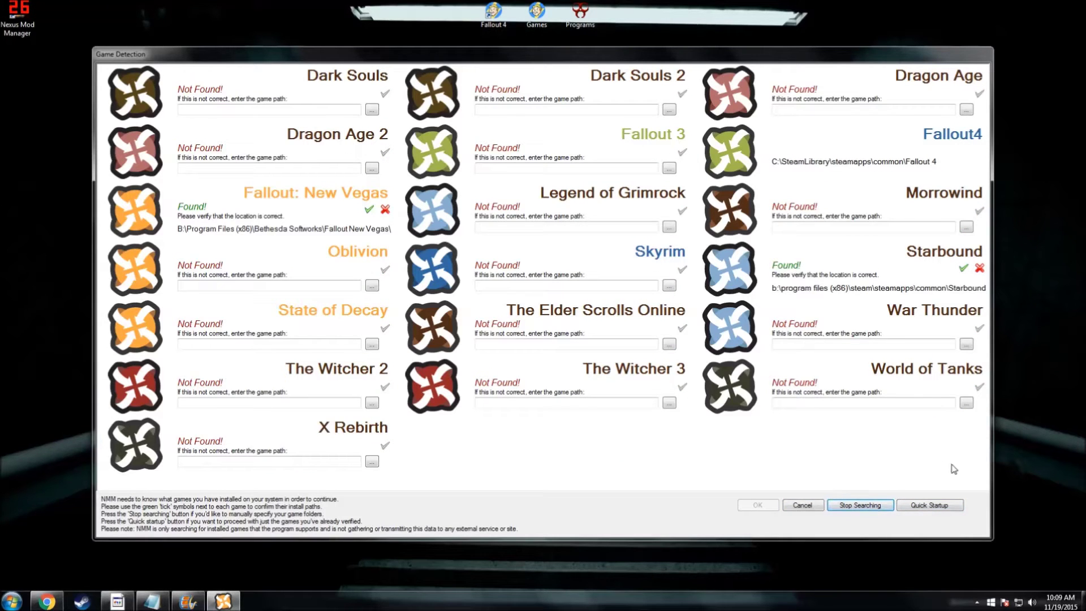
{"action": "left_click", "coordinate": [934, 503]}
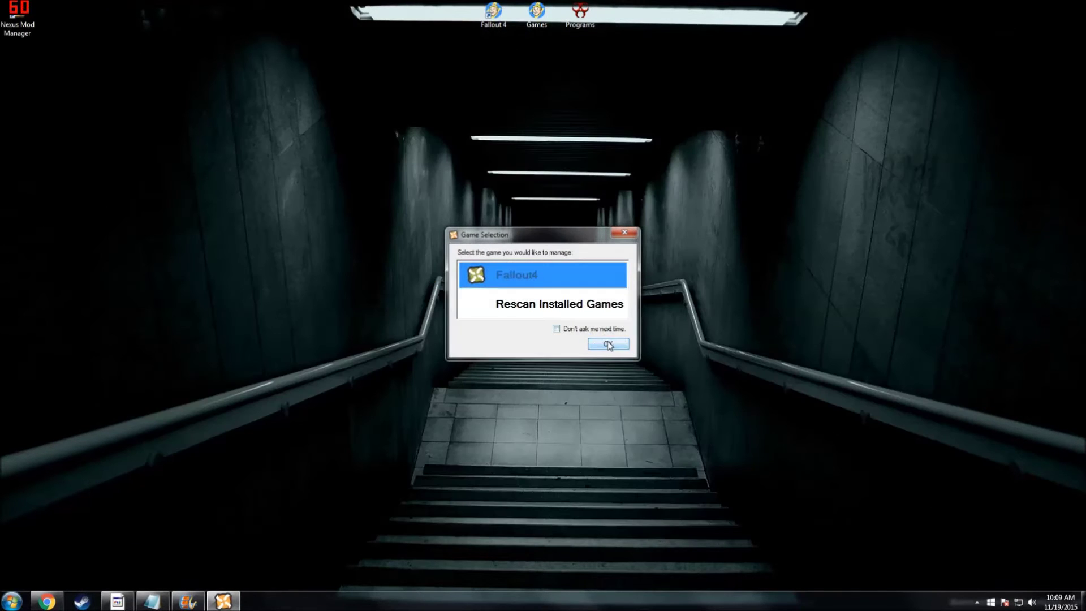
{"action": "left_click", "coordinate": [609, 342]}
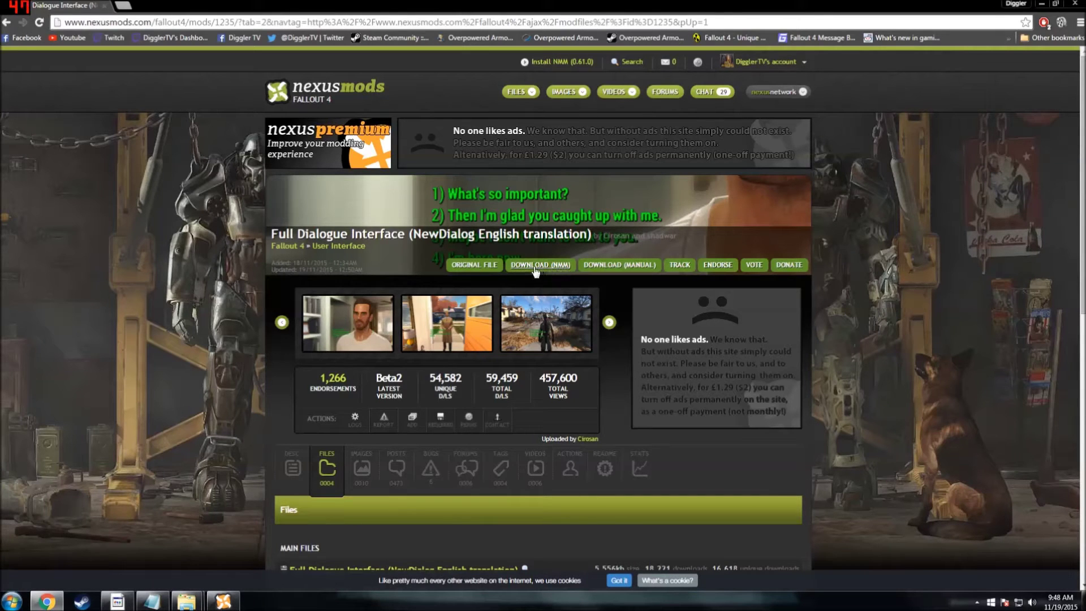
Download the Full Dialogue Interface mod through NMM without donating, logging in to Nexus with the account password
{"action": "left_click", "coordinate": [541, 264]}
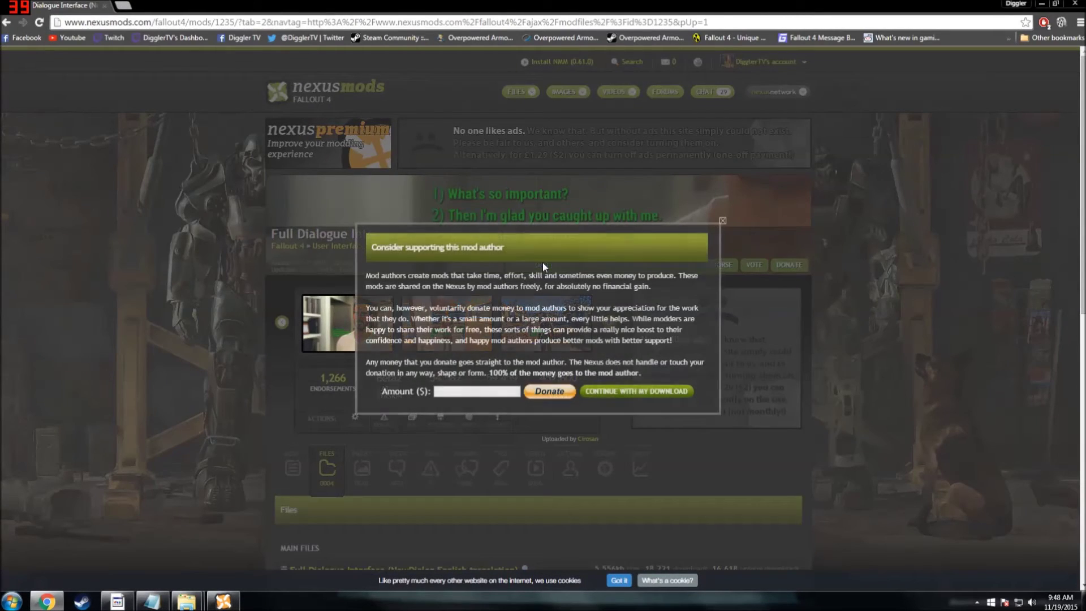
{"action": "left_click", "coordinate": [638, 396]}
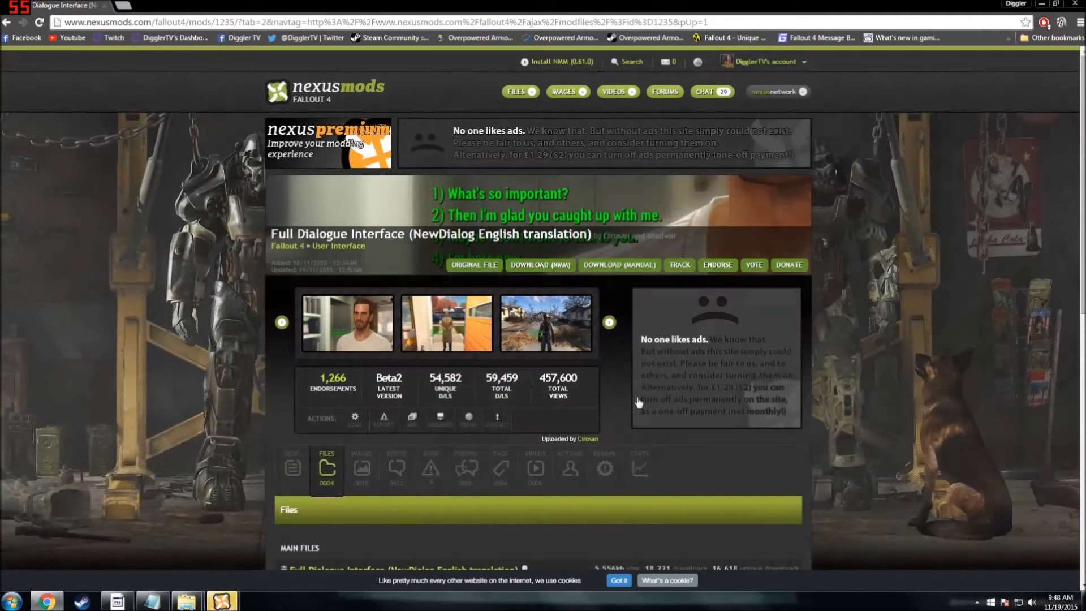
{"action": "mouse_move", "coordinate": [222, 600]}
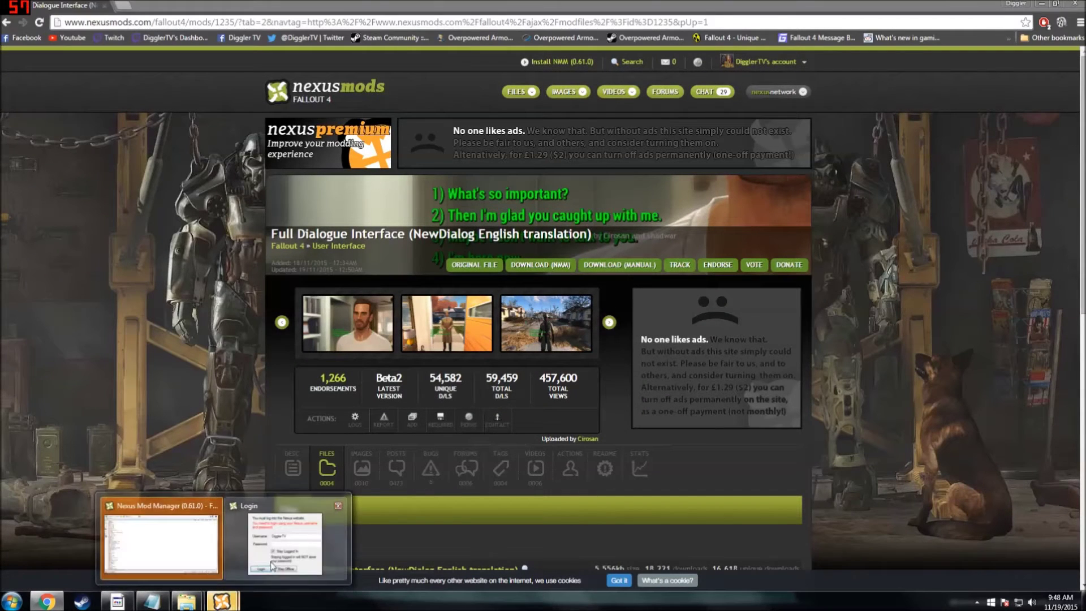
{"action": "left_click", "coordinate": [269, 547]}
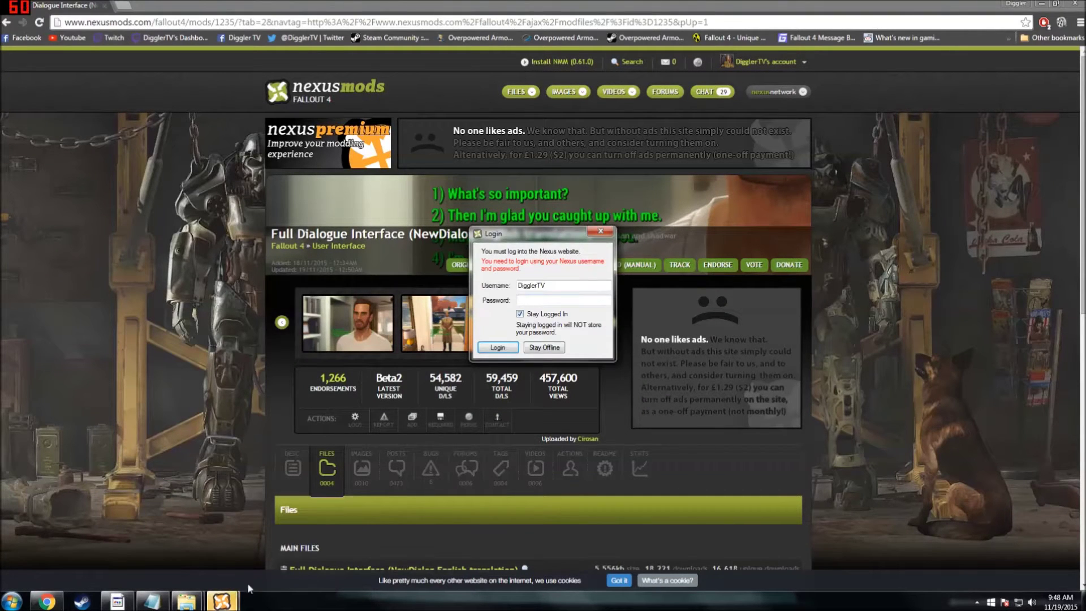
{"action": "left_click", "coordinate": [542, 233]}
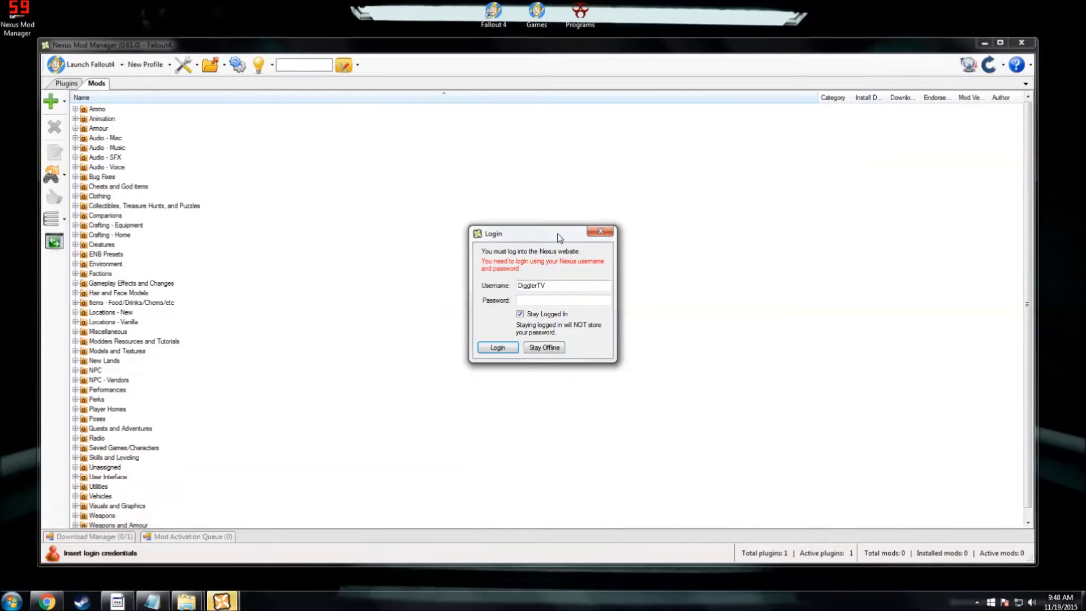
{"action": "left_click_drag", "start_coordinate": [541, 232], "coordinate": [530, 232]}
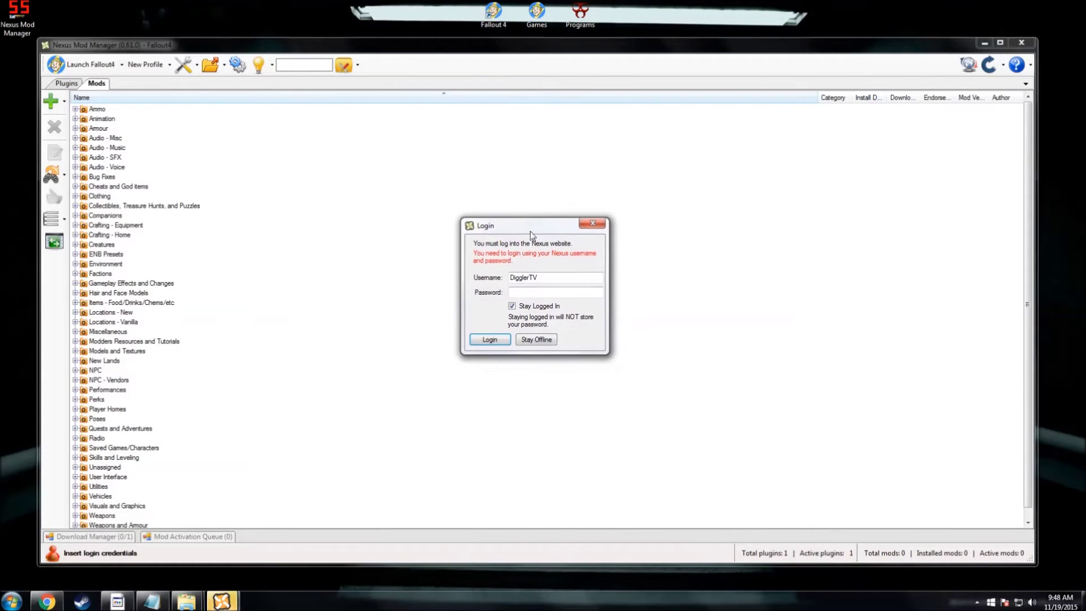
{"action": "left_click", "coordinate": [538, 291]}
{"action": "type", "text": "xxxxxxxxxxxxxxxxxxxxx"}
{"action": "key", "text": "Return"}
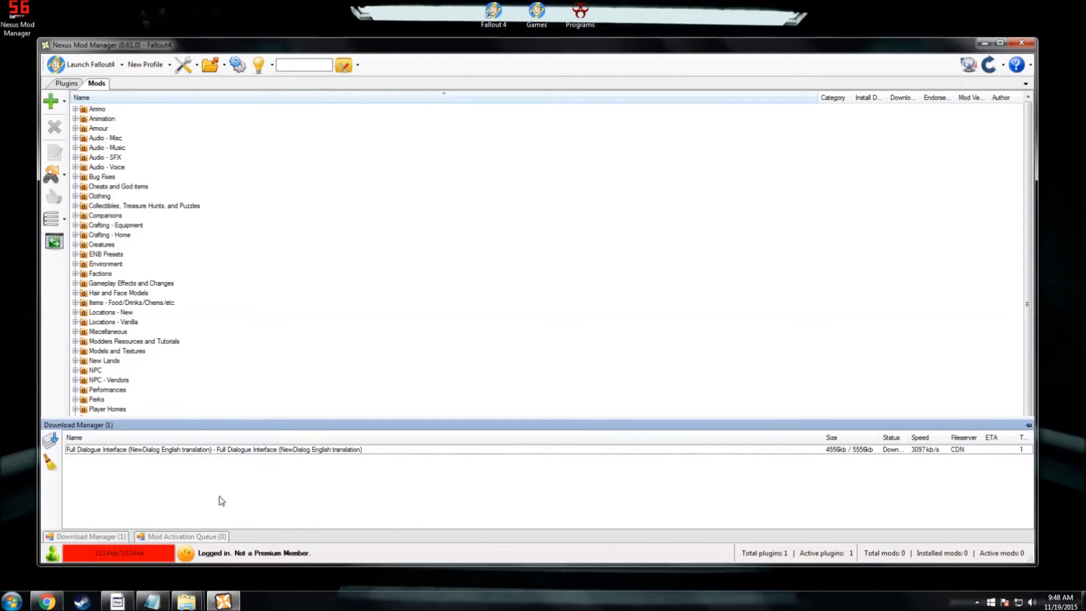
{"action": "left_click", "coordinate": [252, 450]}
{"action": "left_click_drag", "start_coordinate": [909, 437], "coordinate": [963, 438]}
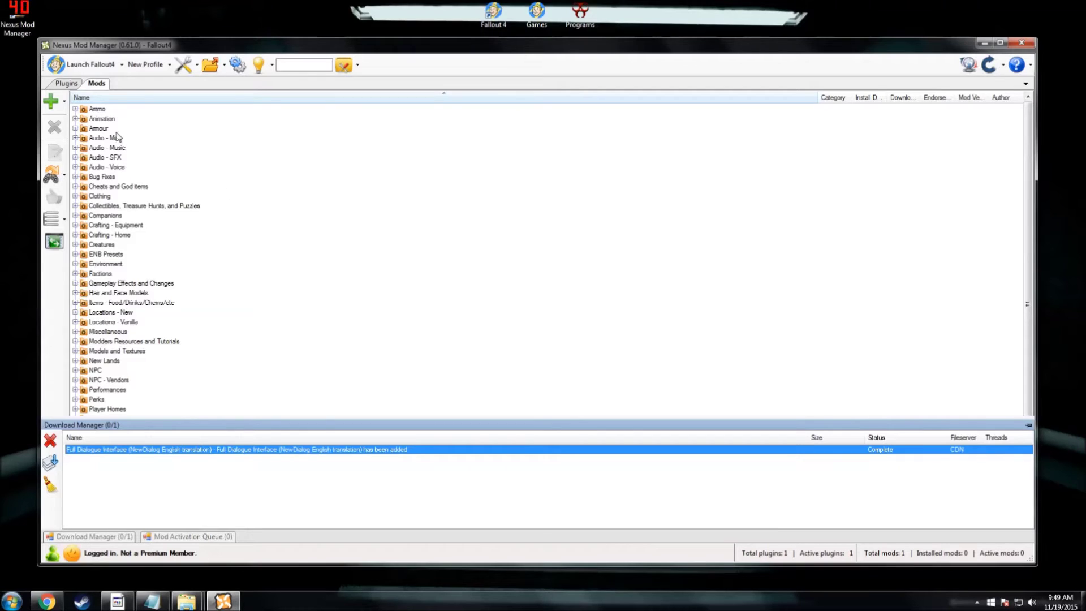
Enable all the managed plugins for Fallout4
{"action": "left_click", "coordinate": [66, 84]}
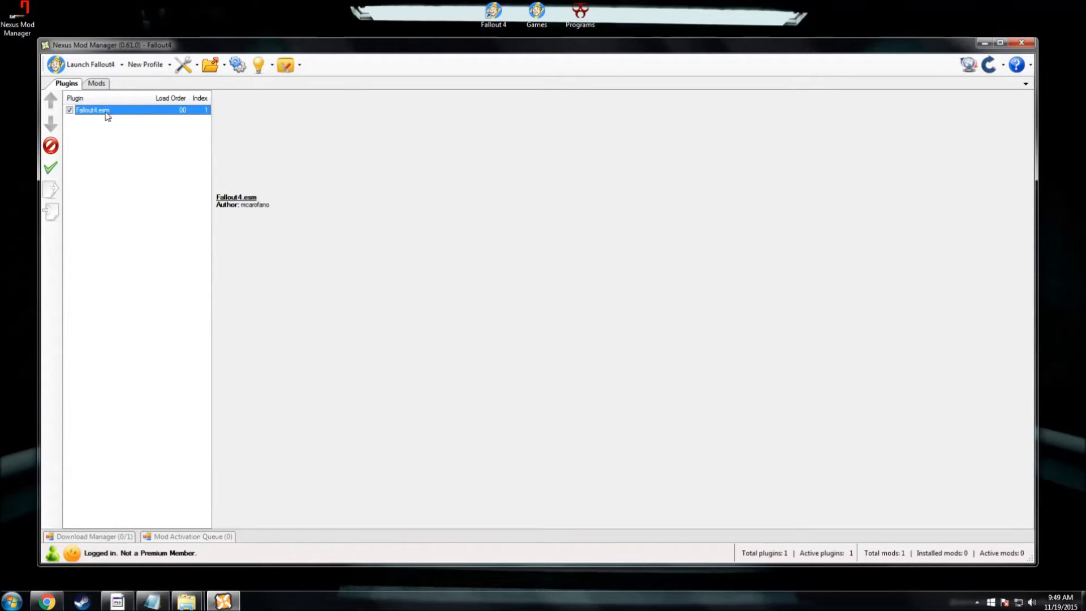
{"action": "left_click", "coordinate": [51, 169]}
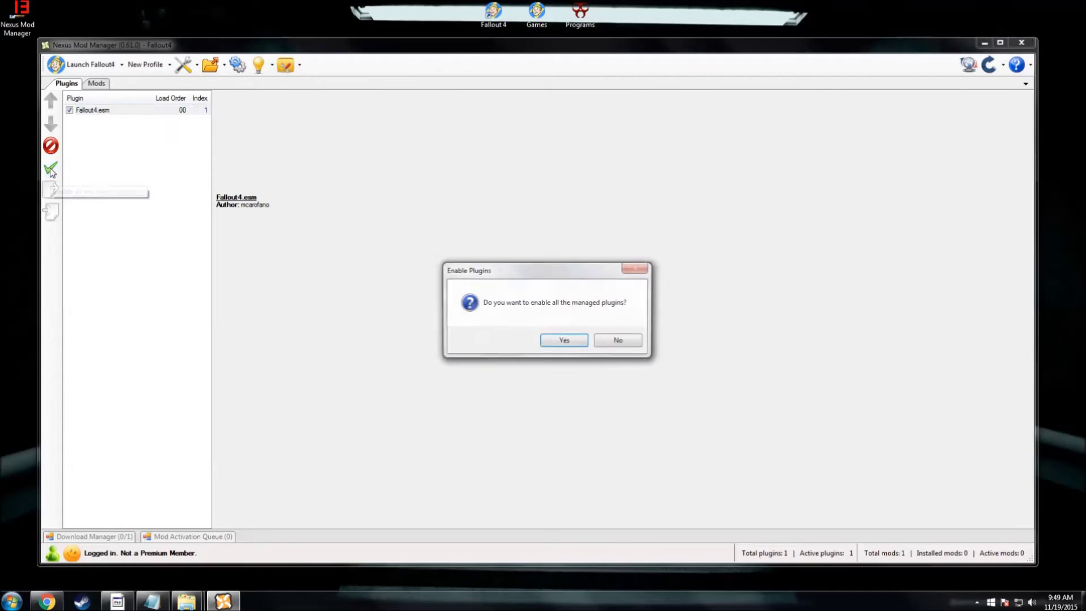
{"action": "left_click", "coordinate": [561, 342]}
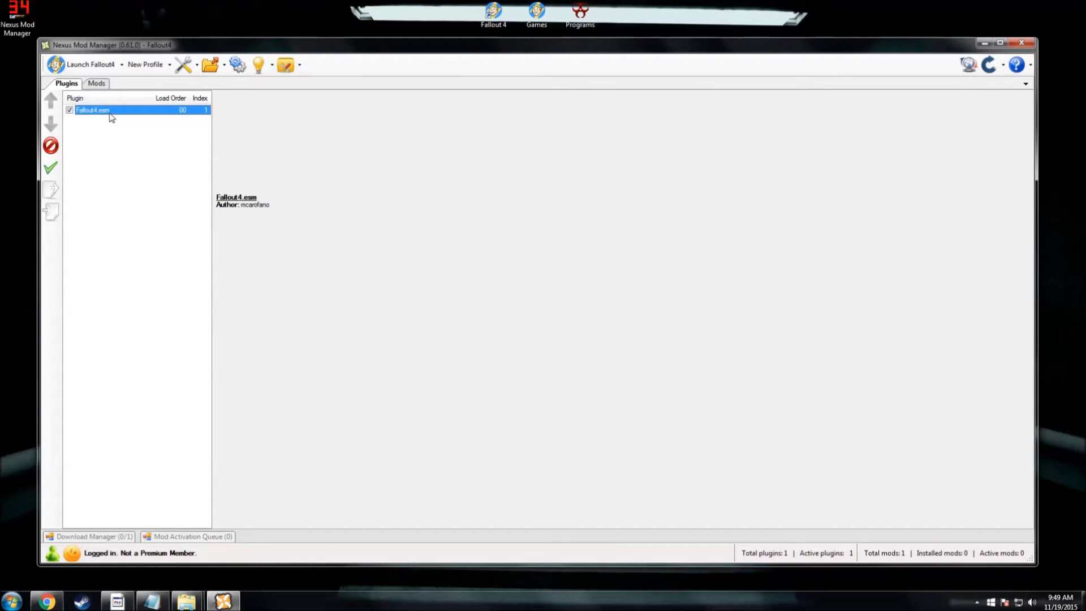
Start activating the Full Dialogue Interface mod in the User Interface category and open the linked Fallout 4 mod installation guide
{"action": "left_click", "coordinate": [97, 84]}
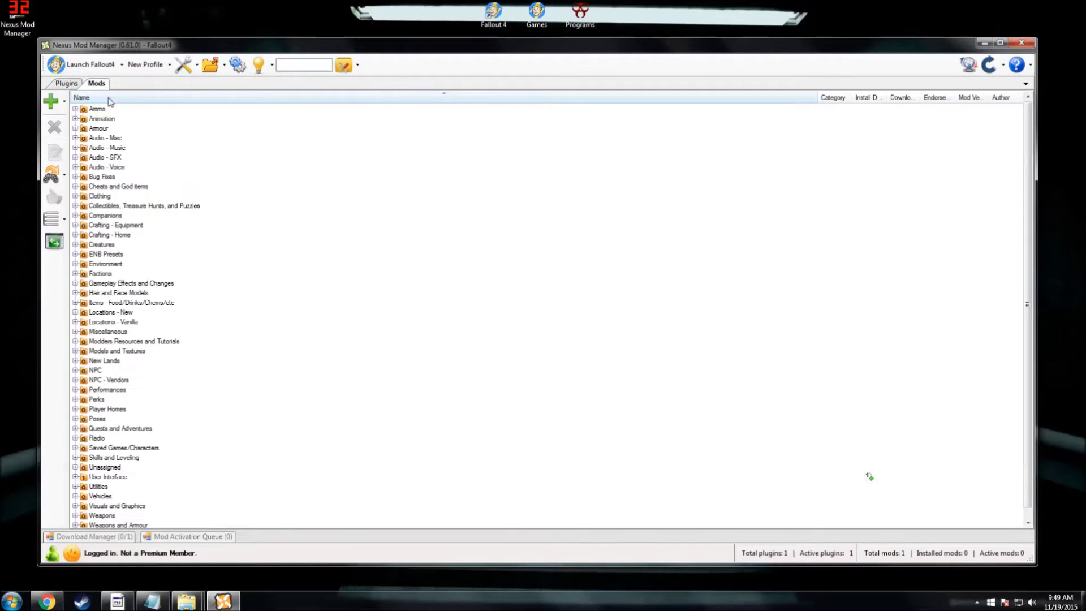
{"action": "scroll", "coordinate": [261, 506], "scroll_direction": "down", "scroll_amount": 1}
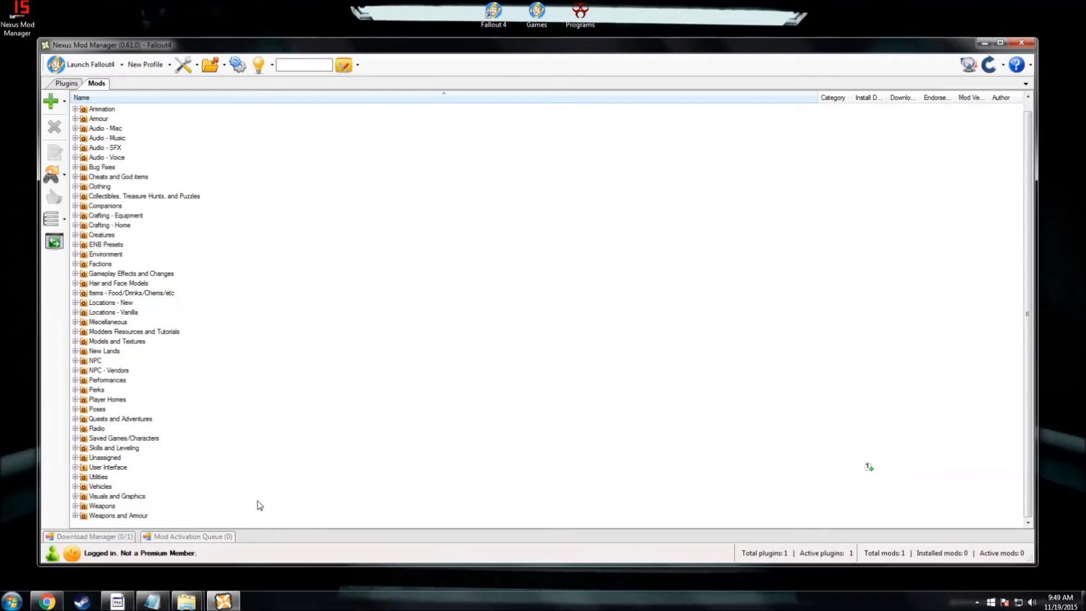
{"action": "left_click", "coordinate": [76, 468]}
{"action": "scroll", "coordinate": [498, 500], "scroll_direction": "down", "scroll_amount": 1}
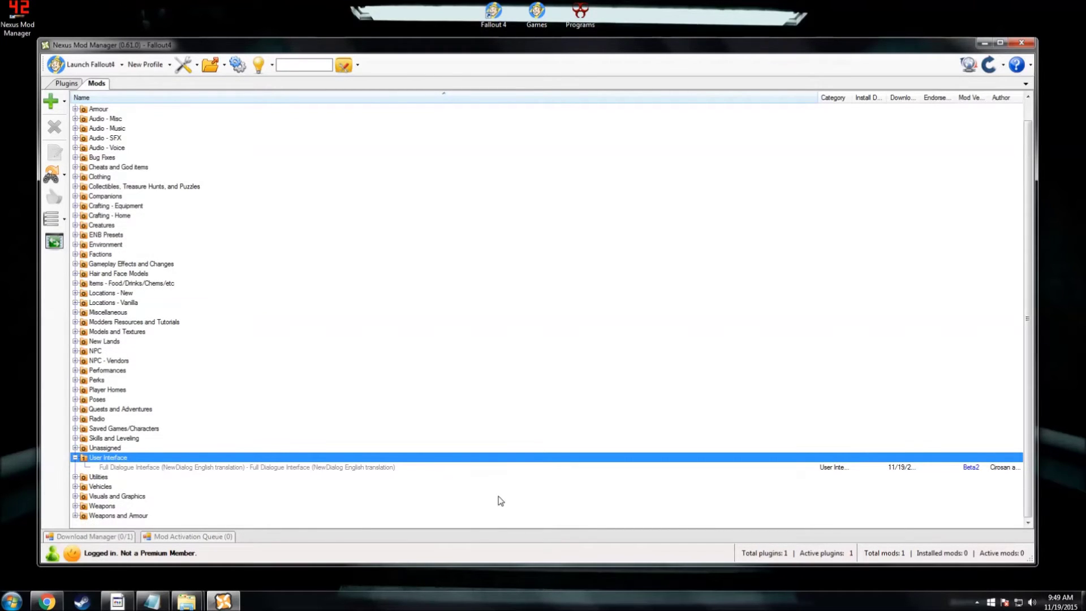
{"action": "left_click", "coordinate": [326, 468]}
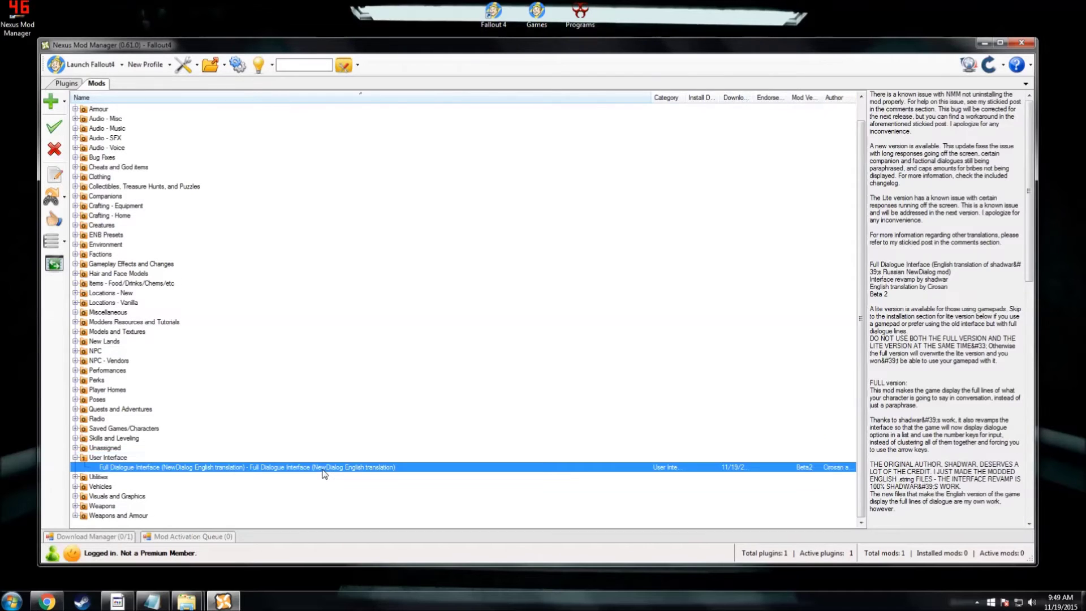
{"action": "left_click", "coordinate": [58, 129]}
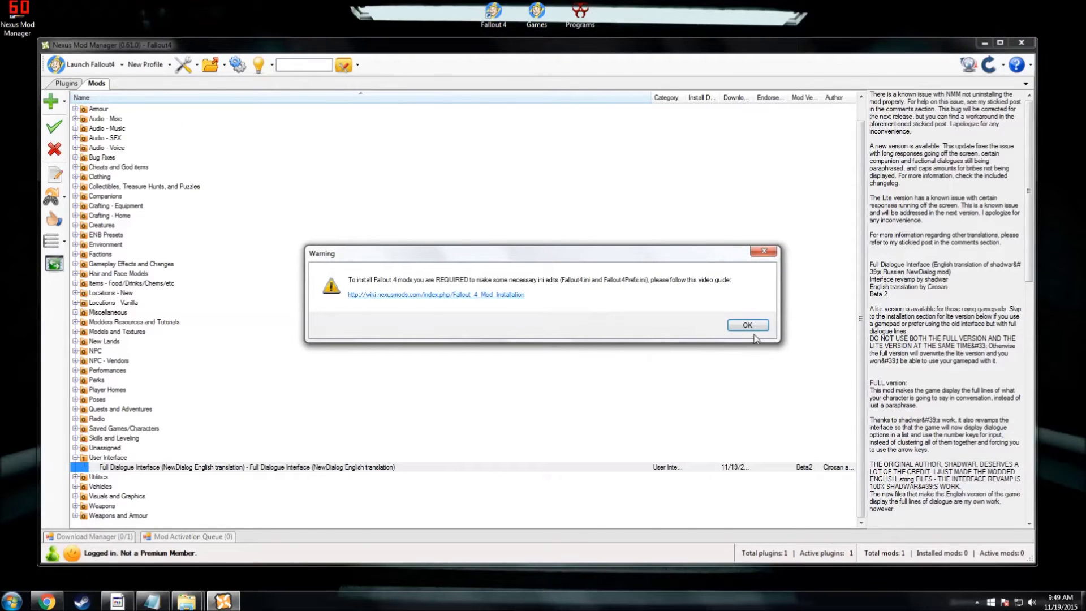
{"action": "left_click", "coordinate": [449, 296]}
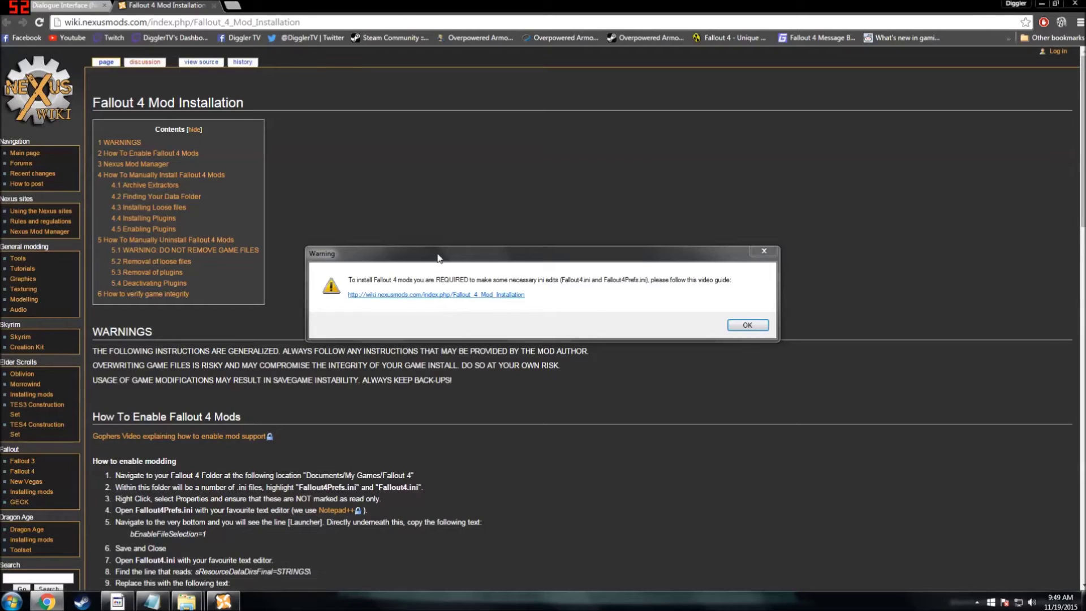
Set the ini-edit warning aside and read the guide's "How to enable modding" instructions
{"action": "left_click_drag", "start_coordinate": [432, 261], "coordinate": [502, 161]}
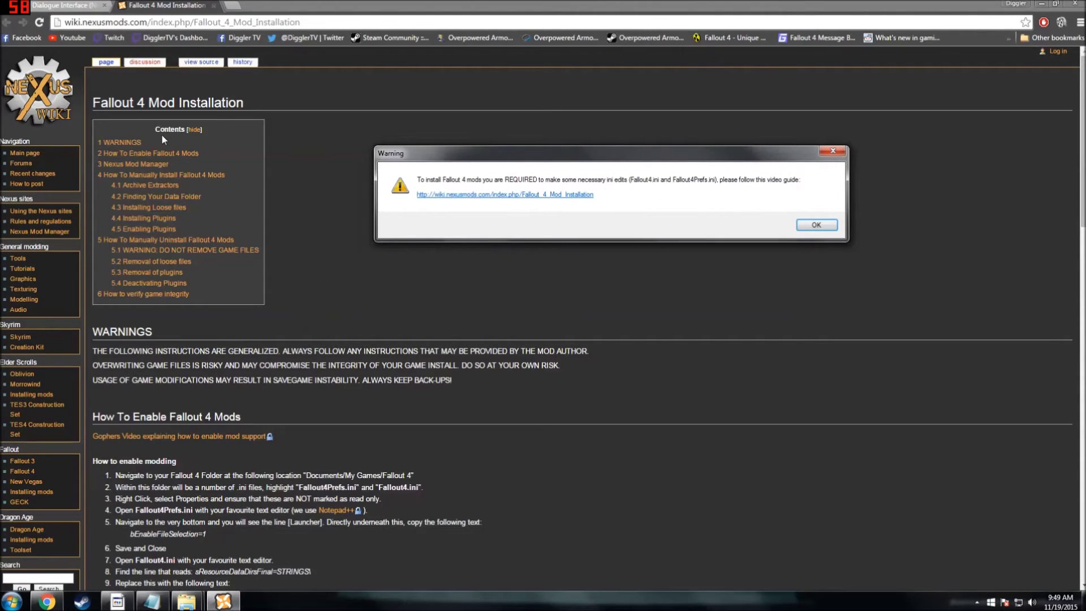
{"action": "left_click", "coordinate": [554, 313]}
{"action": "scroll", "coordinate": [512, 342], "scroll_direction": "down", "scroll_amount": 3}
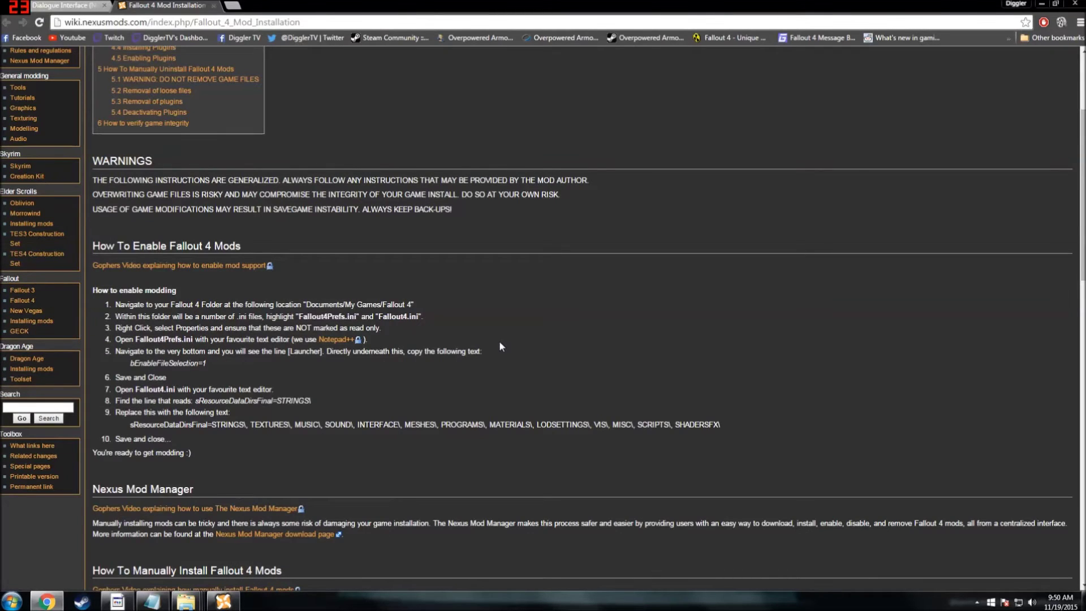
Open the Fallout4 folder inside My Games in the Documents library, keeping the guide's instructions readable alongside
{"action": "left_click", "coordinate": [11, 600]}
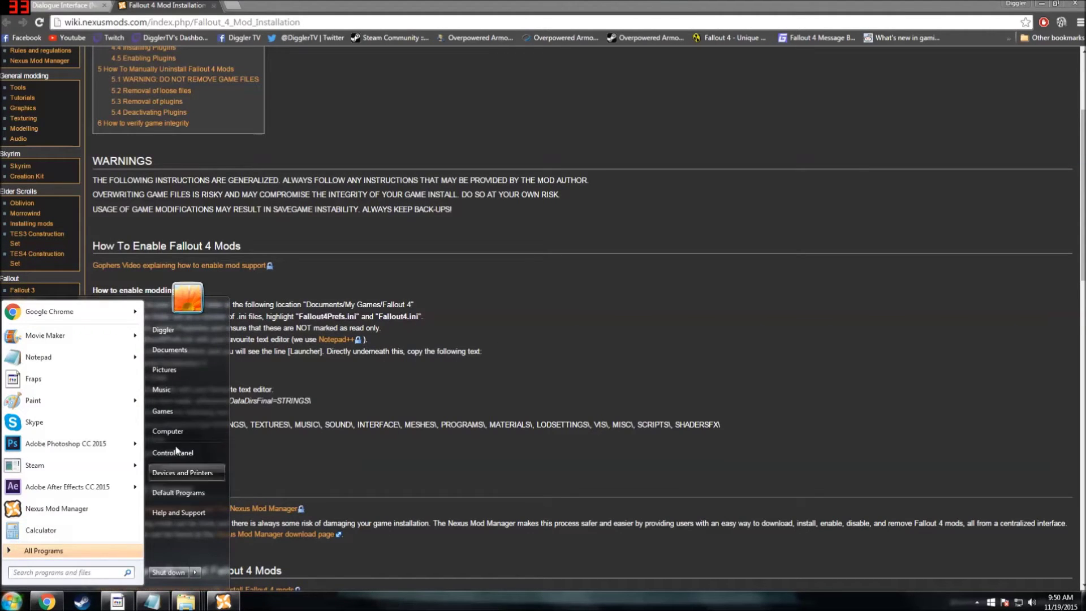
{"action": "left_click", "coordinate": [177, 349]}
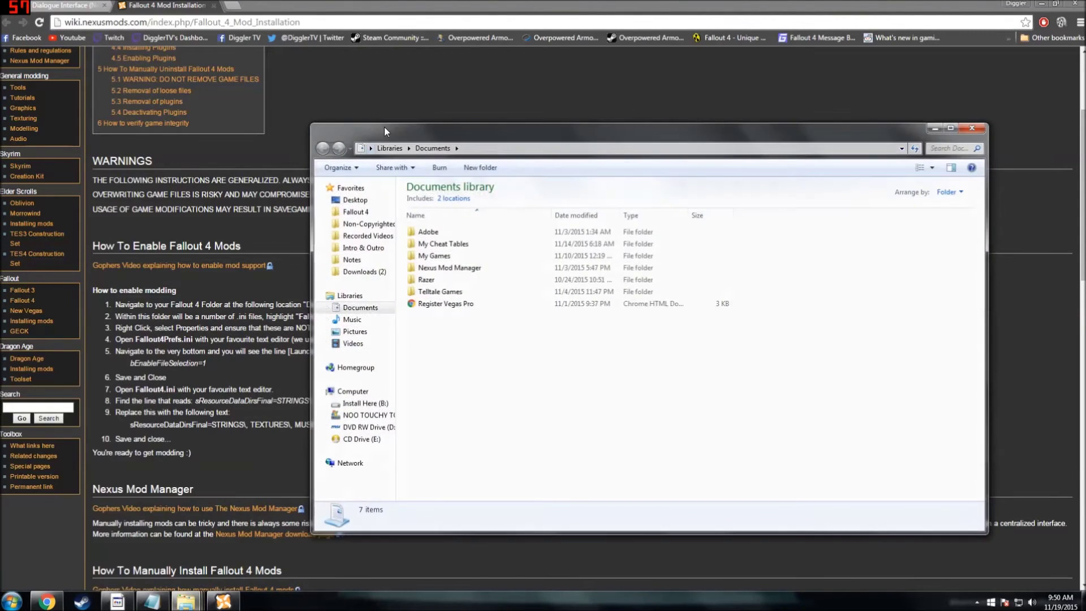
{"action": "left_click_drag", "start_coordinate": [385, 132], "coordinate": [651, 128]}
{"action": "double_click", "coordinate": [701, 253]}
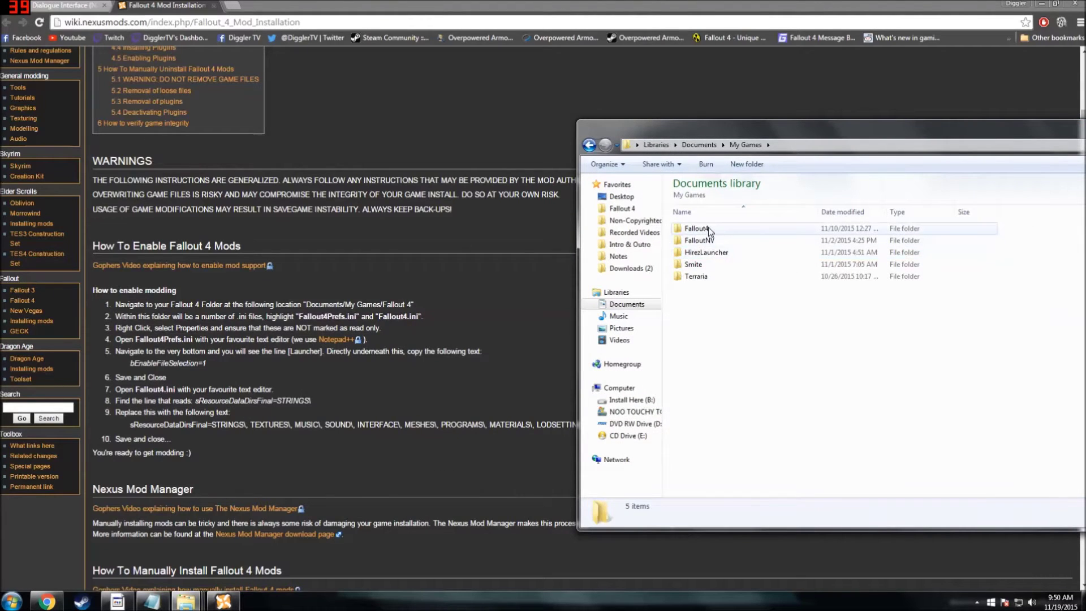
{"action": "double_click", "coordinate": [696, 229]}
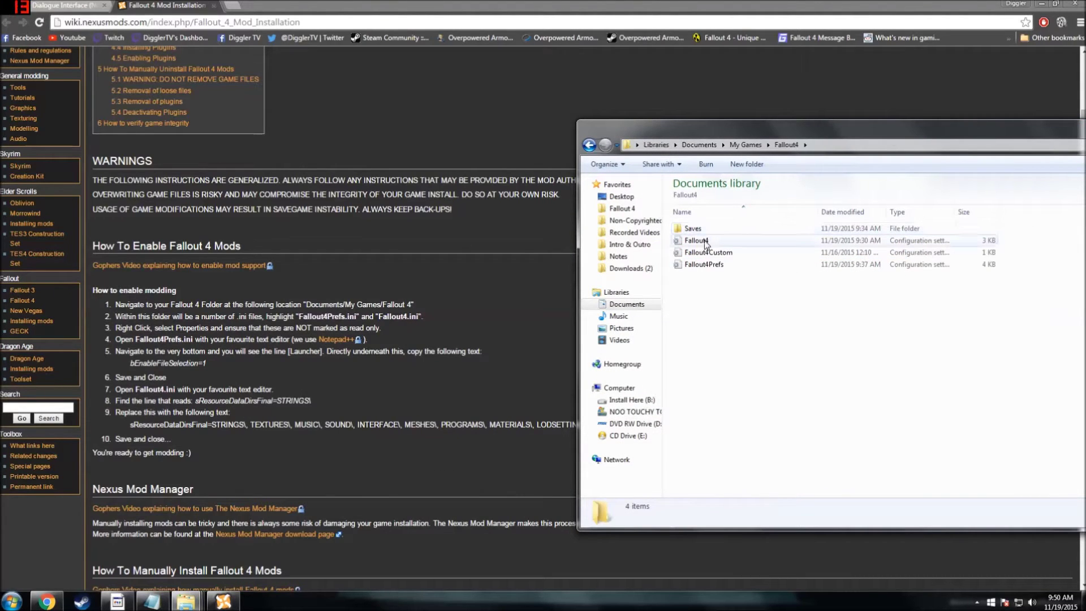
Check the Read-only attribute in the properties of the Fallout4 and Fallout4Prefs configuration files
{"action": "right_click", "coordinate": [702, 242]}
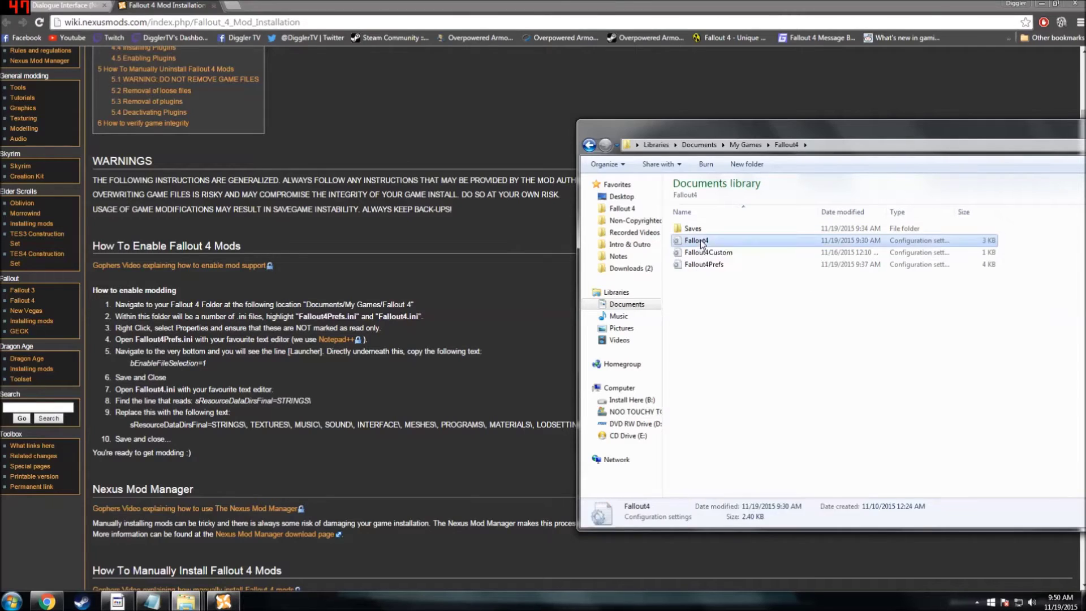
{"action": "left_click", "coordinate": [755, 504]}
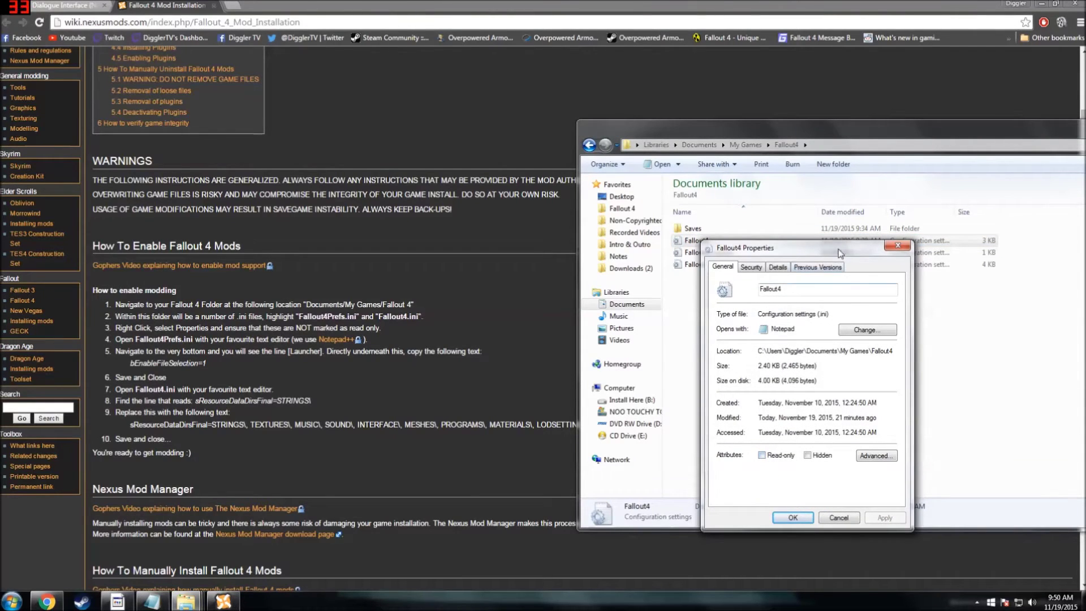
{"action": "left_click", "coordinate": [897, 245]}
{"action": "right_click", "coordinate": [735, 270]}
{"action": "left_click", "coordinate": [717, 264]}
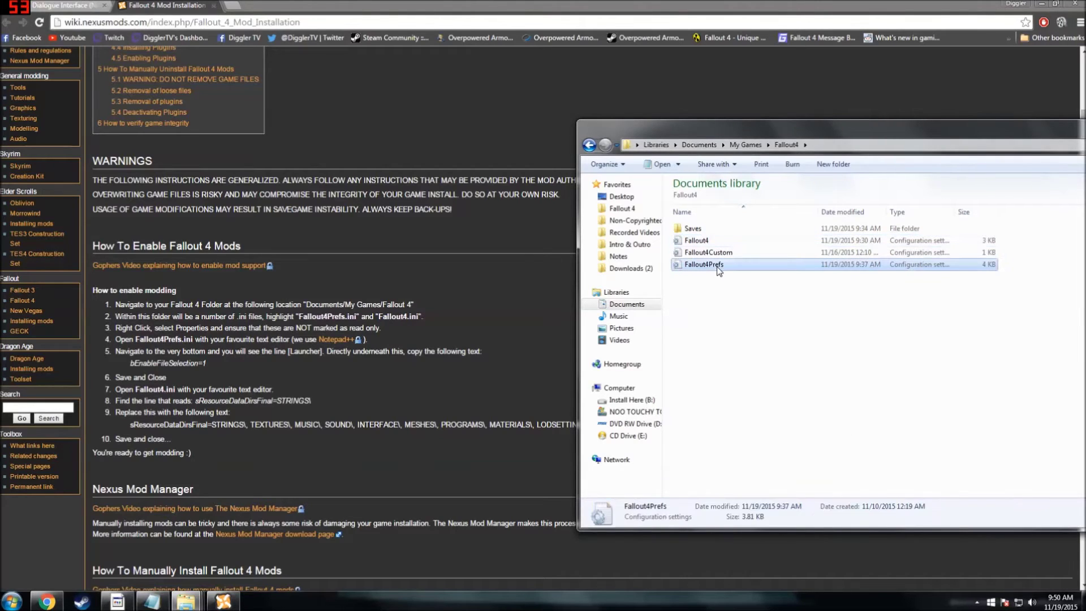
{"action": "right_click", "coordinate": [717, 265]}
{"action": "left_click", "coordinate": [769, 528]}
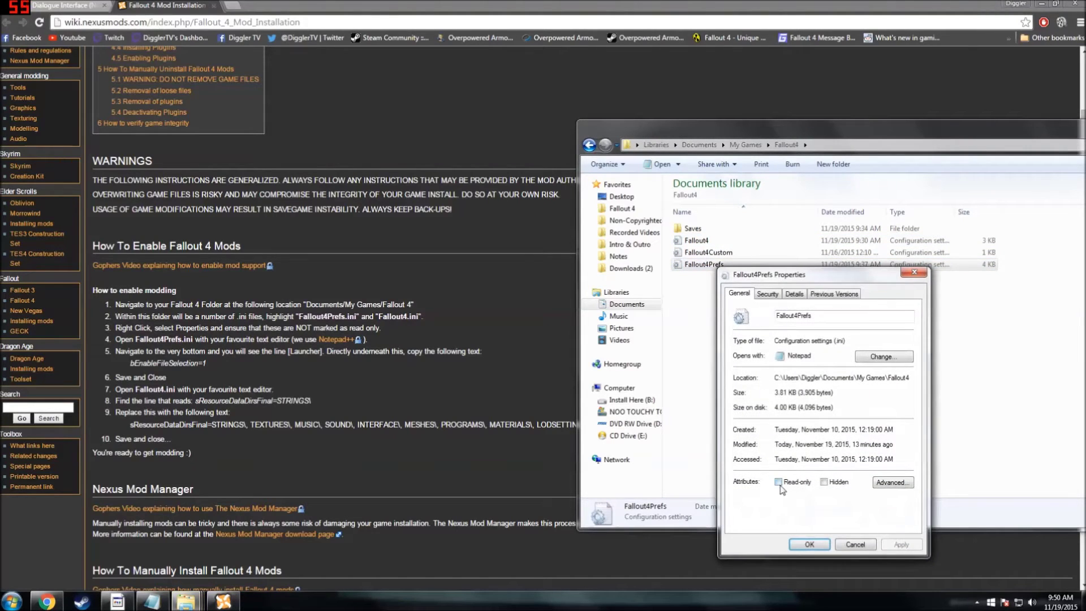
{"action": "left_click", "coordinate": [914, 272]}
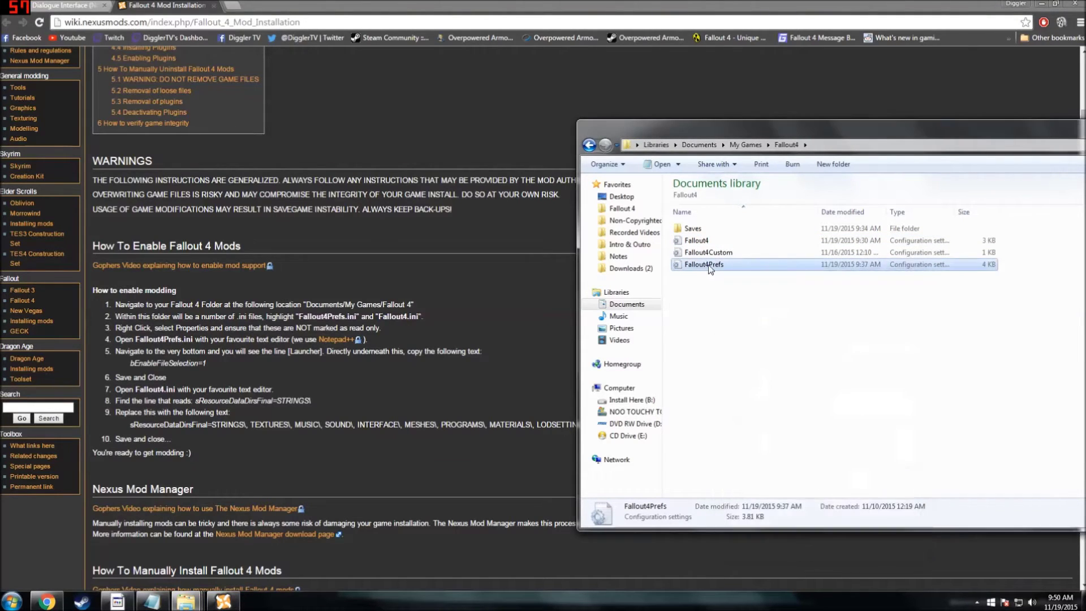
Open the Fallout4Prefs file in Notepad and search it for "launcher" to reach the [Launcher] section
{"action": "double_click", "coordinate": [689, 266]}
{"action": "left_click_drag", "start_coordinate": [688, 266], "coordinate": [756, 204]}
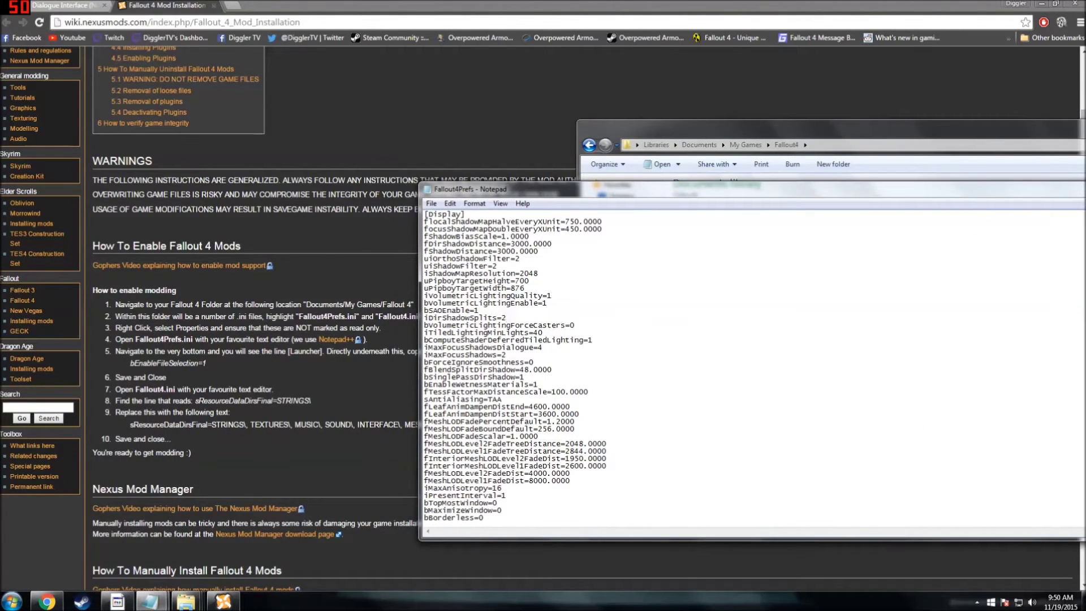
{"action": "key", "text": "ctrl+f"}
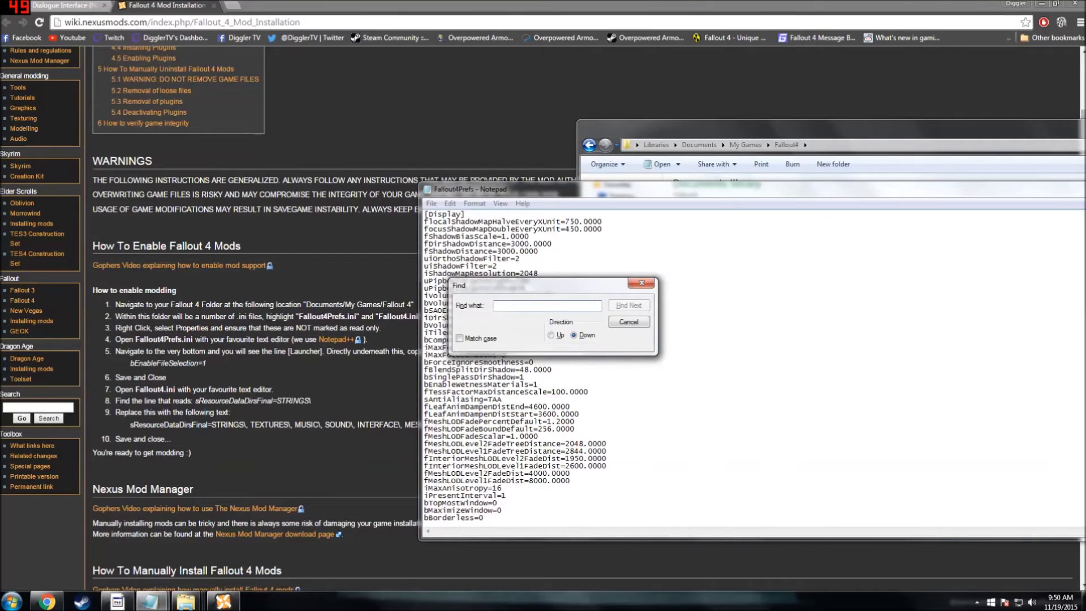
{"action": "type", "text": "launcher"}
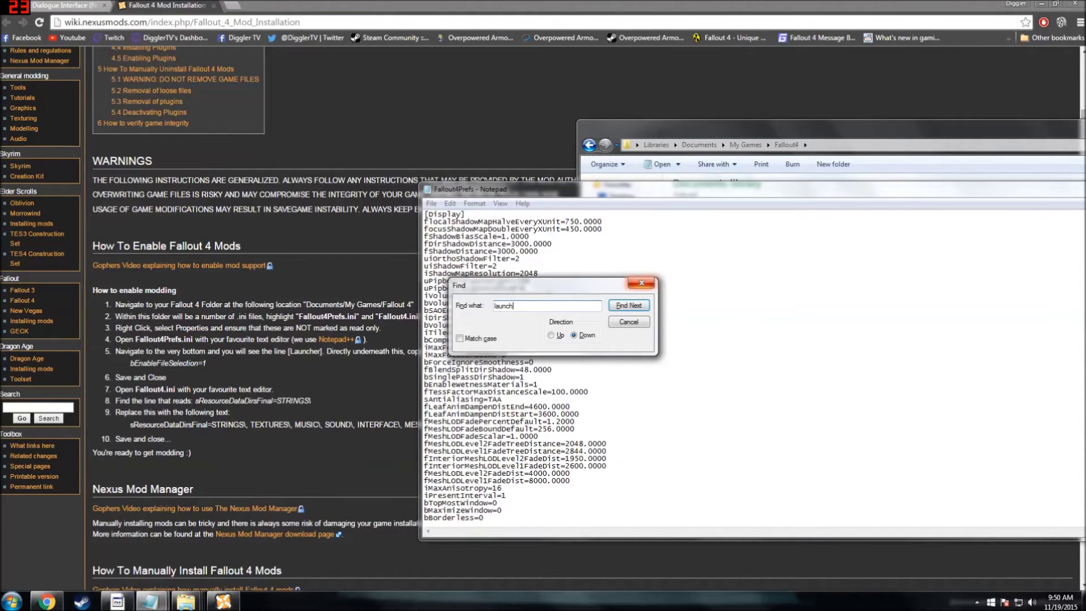
{"action": "key", "text": "Return"}
{"action": "left_click", "coordinate": [641, 283]}
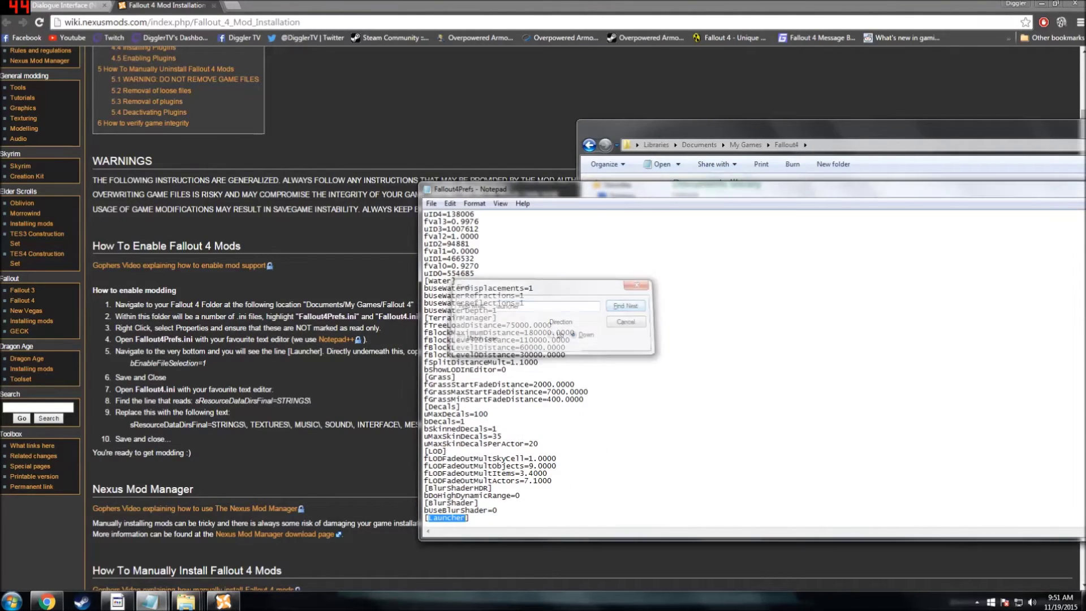
Add bEnableFileSelection=1 on a new line at the end of the [Launcher] section, then save and close Fallout4Prefs
{"action": "scroll", "coordinate": [509, 396], "scroll_direction": "down", "scroll_amount": 1}
{"action": "left_click", "coordinate": [469, 503]}
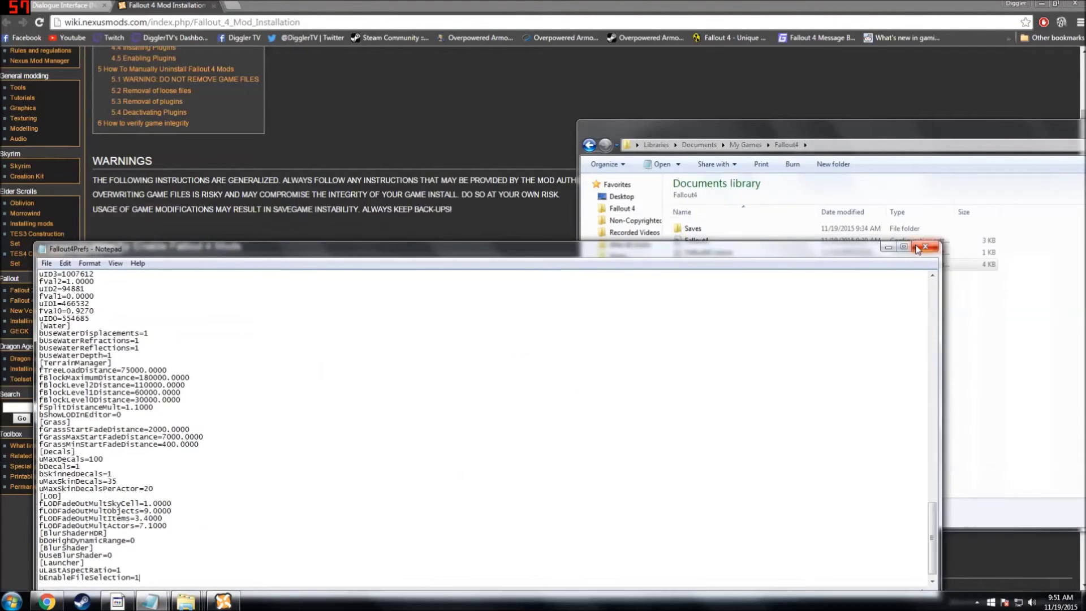
{"action": "key", "text": "alt+F4"}
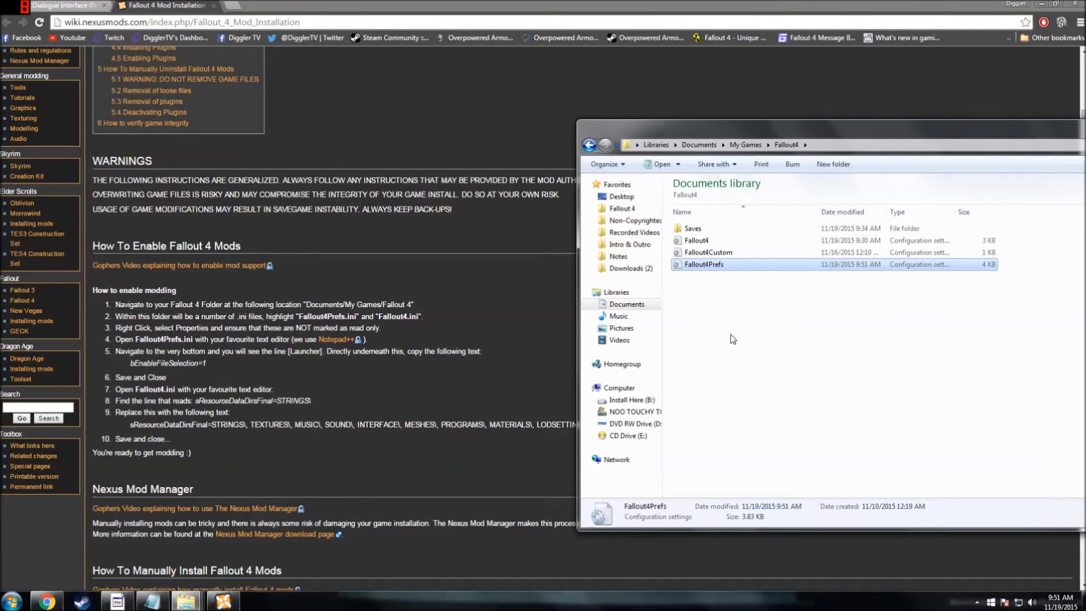
Open the Fallout4 configuration file in Notepad and search for "sresourcedata" to locate the sResourceDataDirsFinal line
{"action": "left_click", "coordinate": [732, 339]}
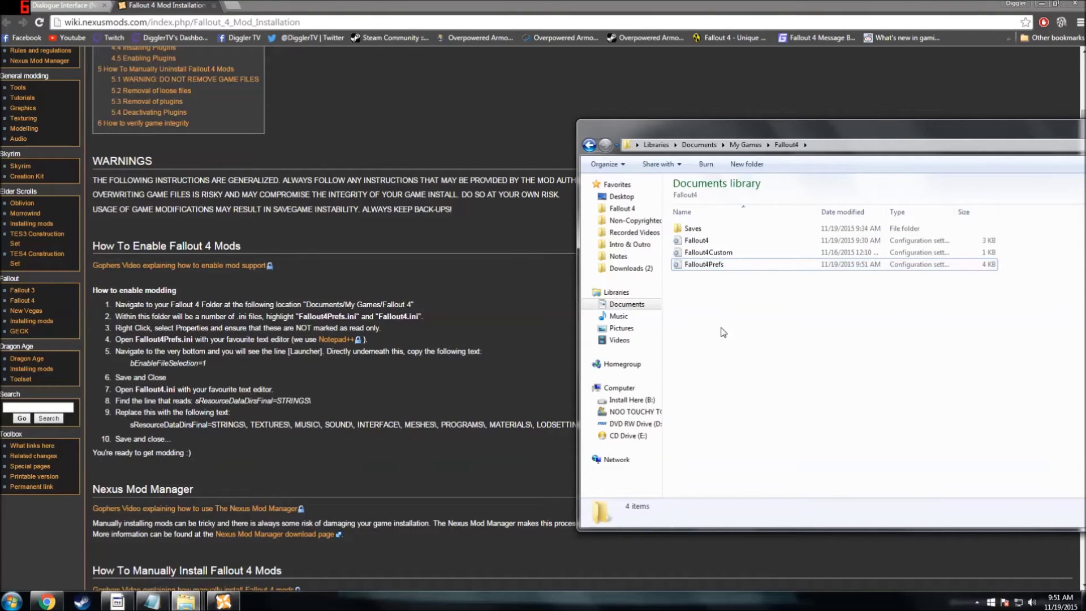
{"action": "double_click", "coordinate": [694, 244]}
{"action": "left_click_drag", "start_coordinate": [326, 257], "coordinate": [690, 189]}
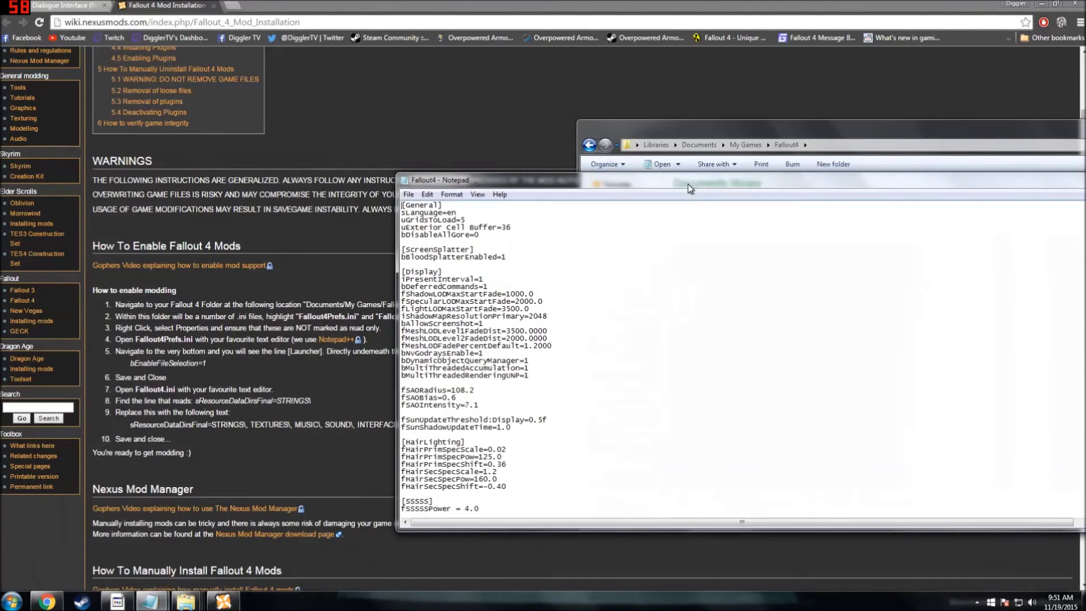
{"action": "key", "text": "ctrl+f"}
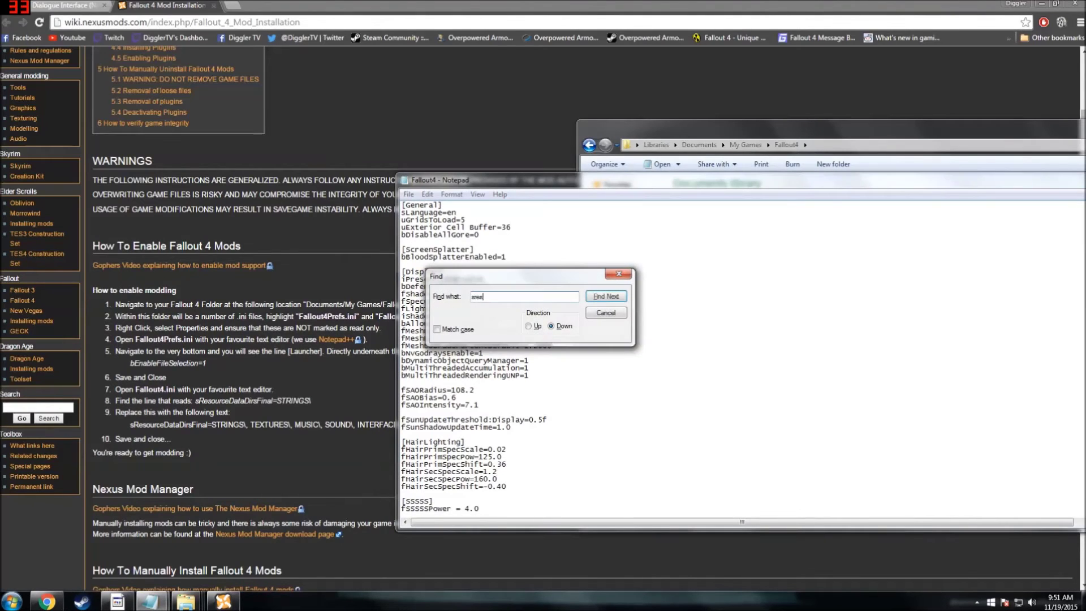
{"action": "type", "text": "sresourcedata"}
{"action": "key", "text": "Return"}
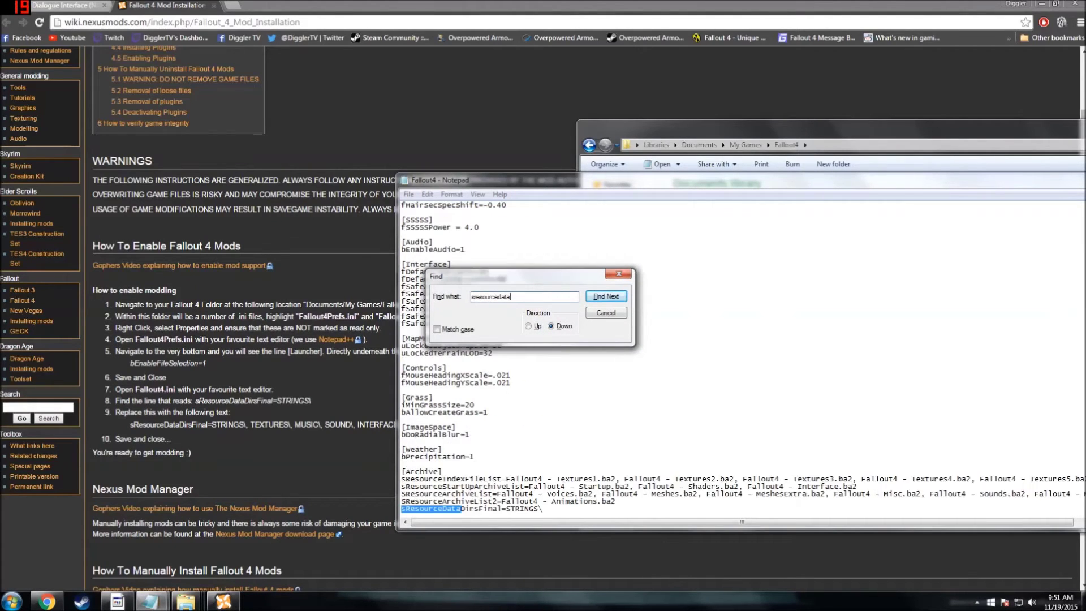
{"action": "left_click", "coordinate": [618, 273]}
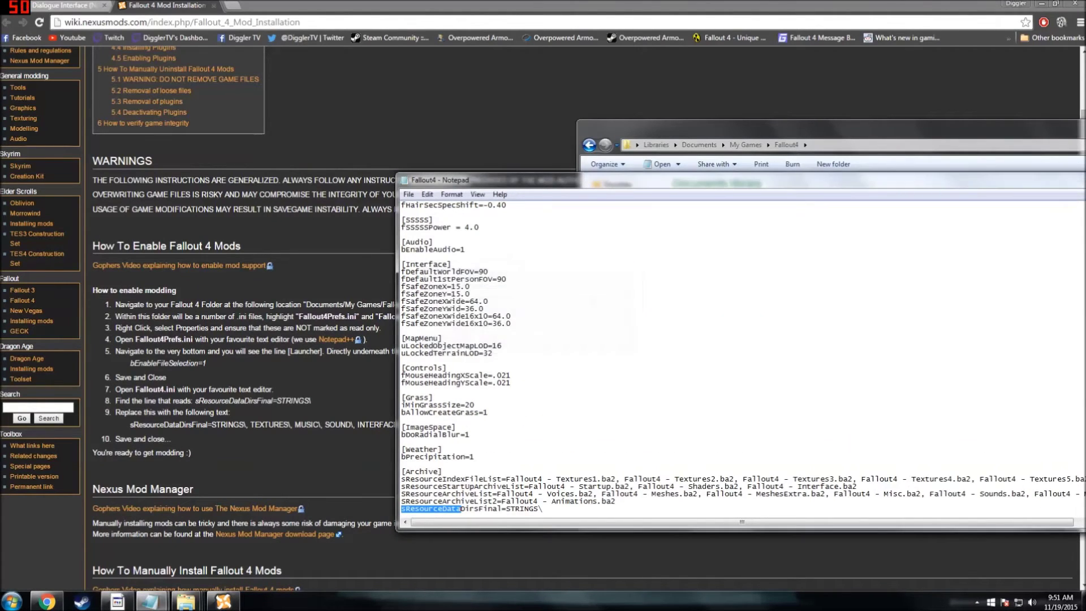
{"action": "scroll", "coordinate": [619, 274], "scroll_direction": "down", "scroll_amount": 2}
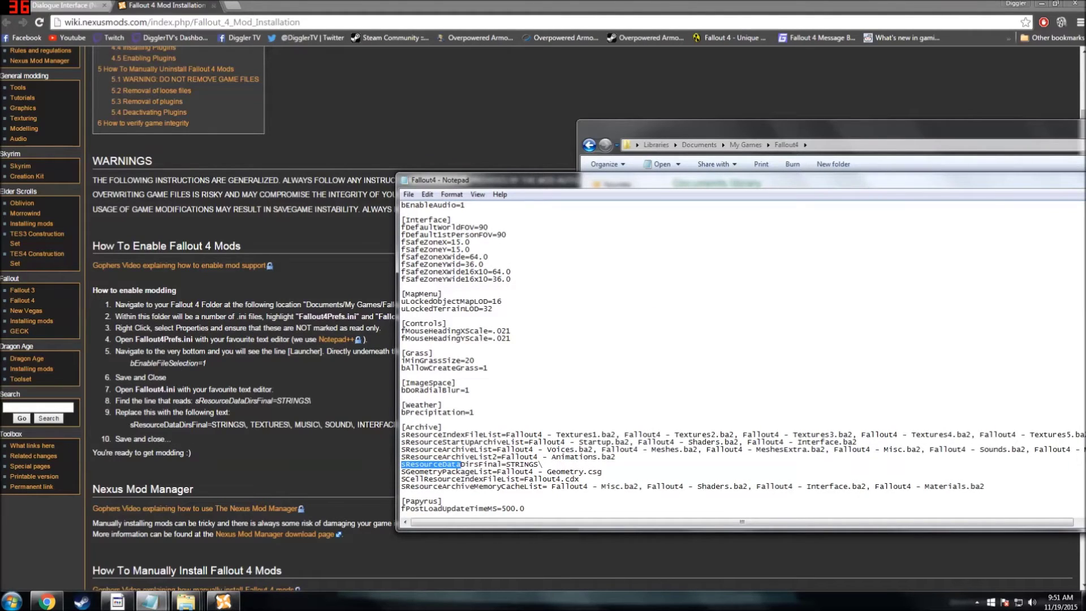
Replace the sResourceDataDirsFinal=STRINGS\ line in the Fallout4 file with the full directory line copied from step 9 of the guide
{"action": "left_click_drag", "start_coordinate": [129, 424], "coordinate": [745, 435]}
{"action": "key", "text": "ctrl+c"}
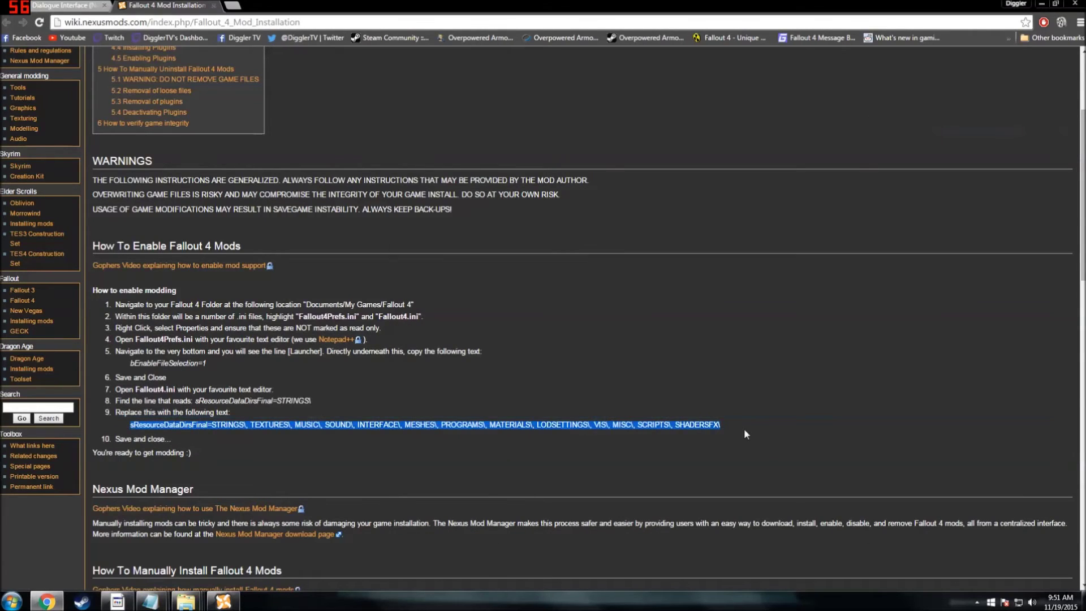
{"action": "left_click", "coordinate": [197, 605]}
{"action": "mouse_move", "coordinate": [150, 601]}
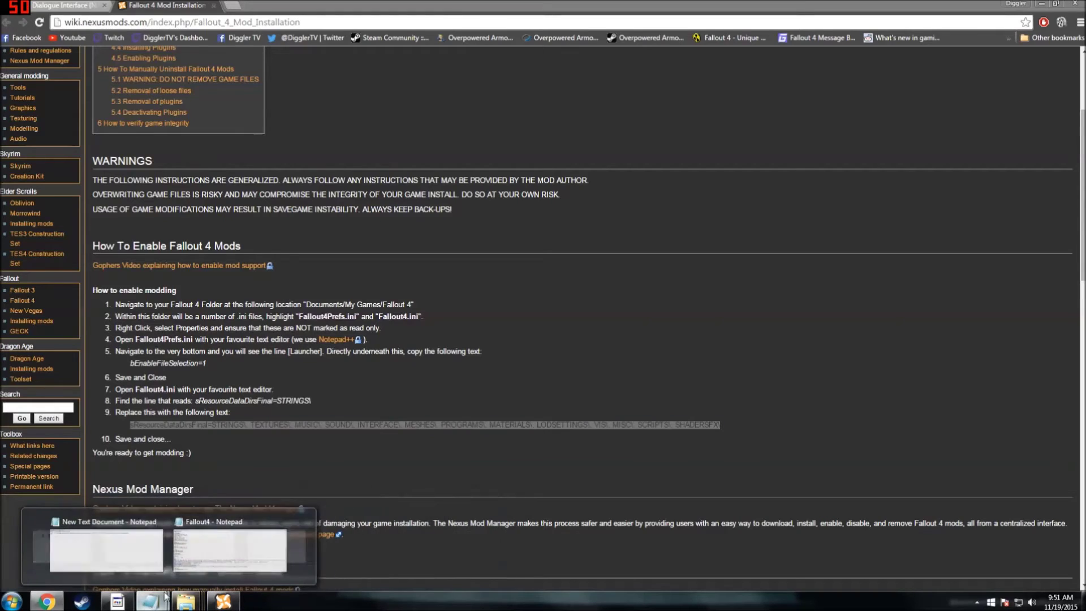
{"action": "left_click", "coordinate": [206, 553]}
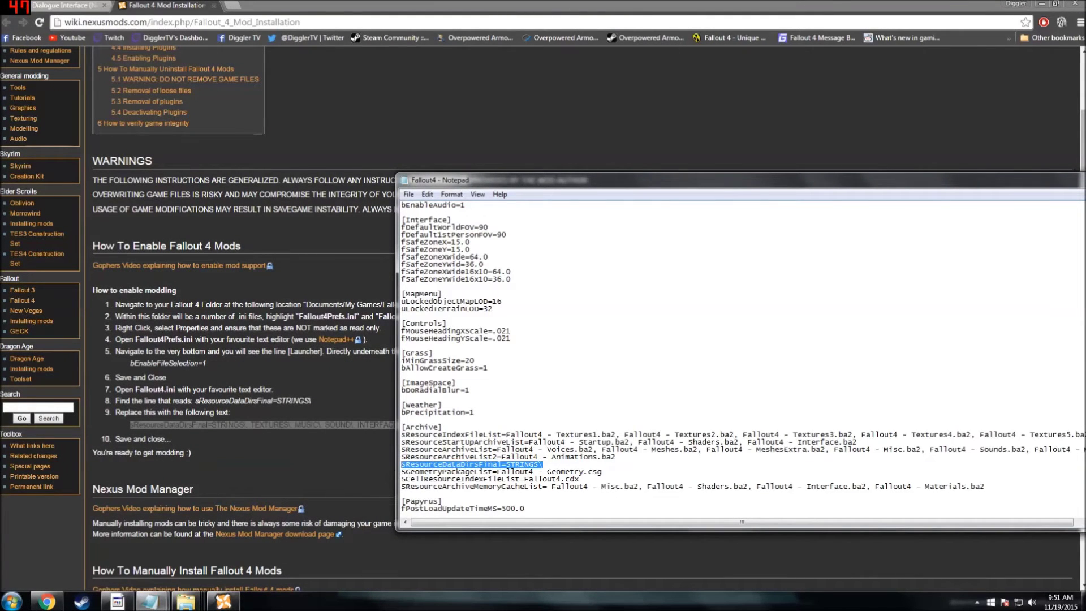
{"action": "key", "text": "ctrl+v"}
Save the edited Fallout4 configuration file and close it
{"action": "left_click", "coordinate": [407, 195]}
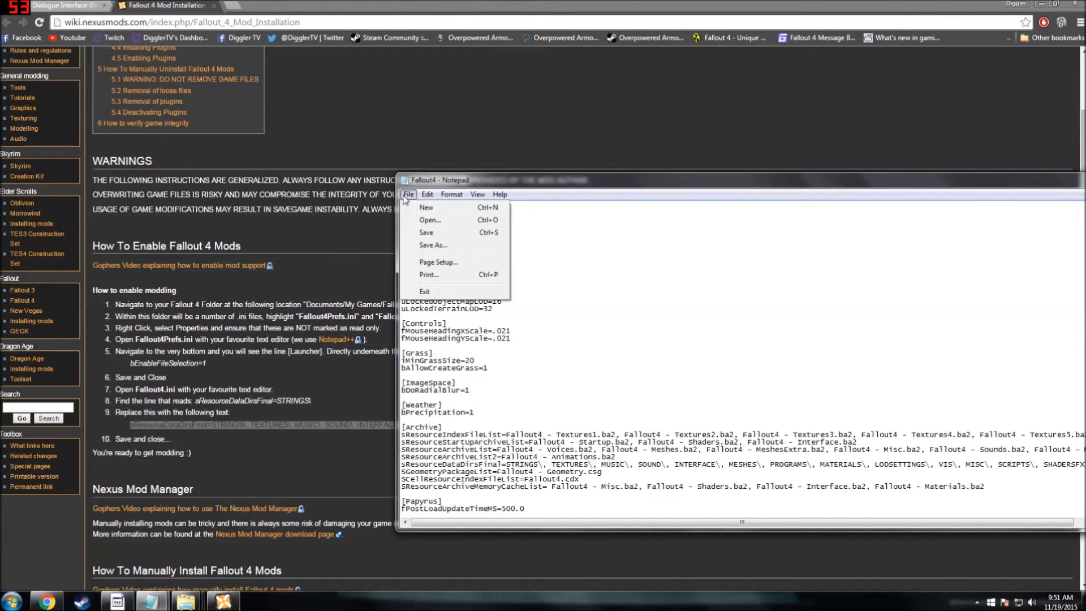
{"action": "left_click", "coordinate": [426, 233]}
{"action": "left_click_drag", "start_coordinate": [566, 180], "coordinate": [740, 371]}
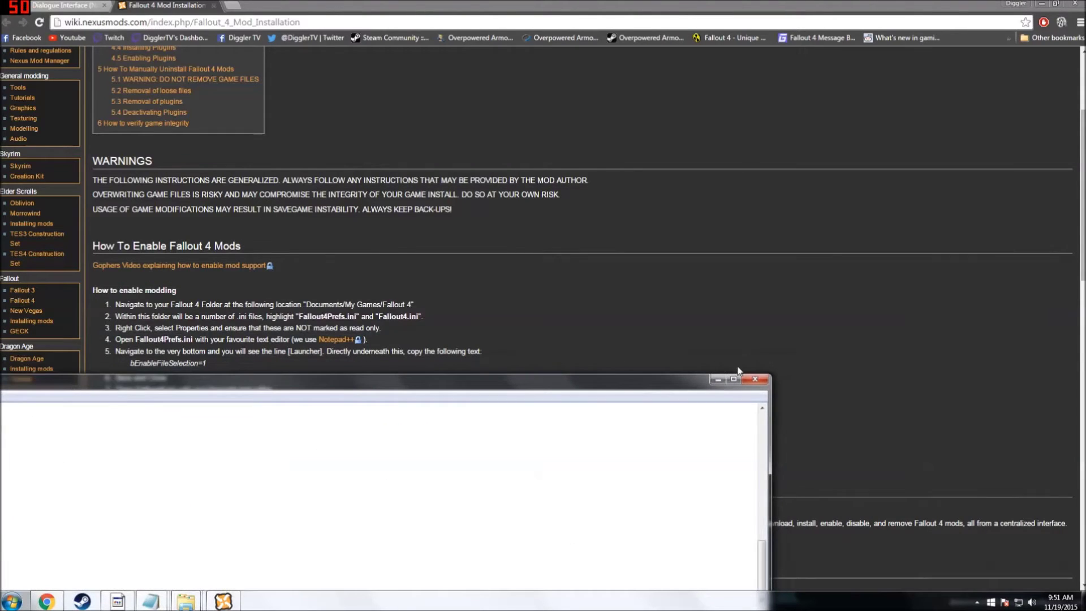
{"action": "left_click", "coordinate": [755, 380]}
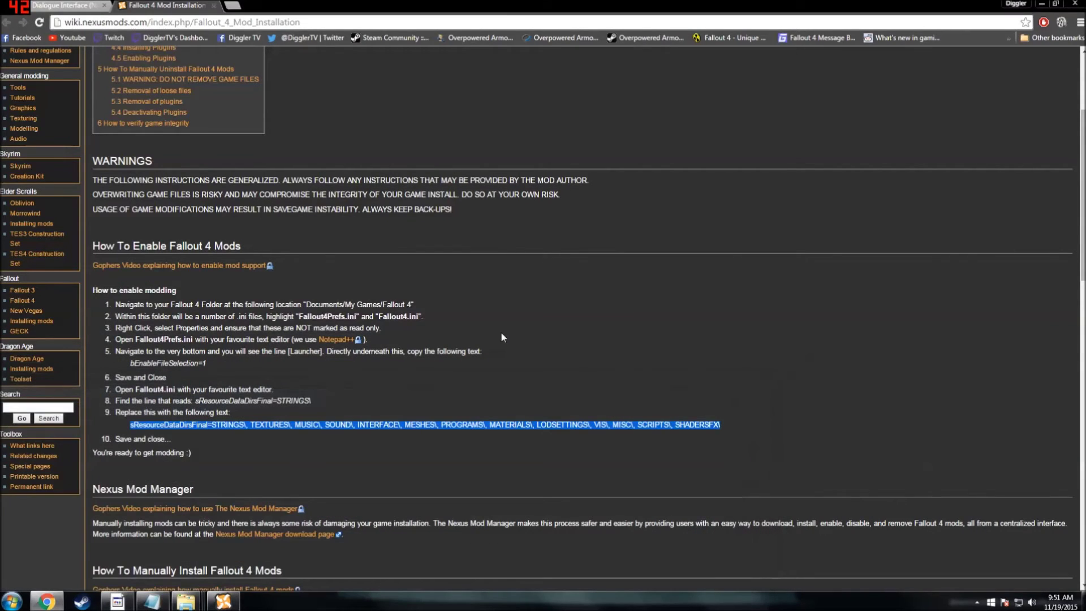
Switch back to Nexus Mod Manager and activate the Full Dialogue Interface mod
{"action": "left_click", "coordinate": [1043, 4]}
{"action": "left_click", "coordinate": [222, 601]}
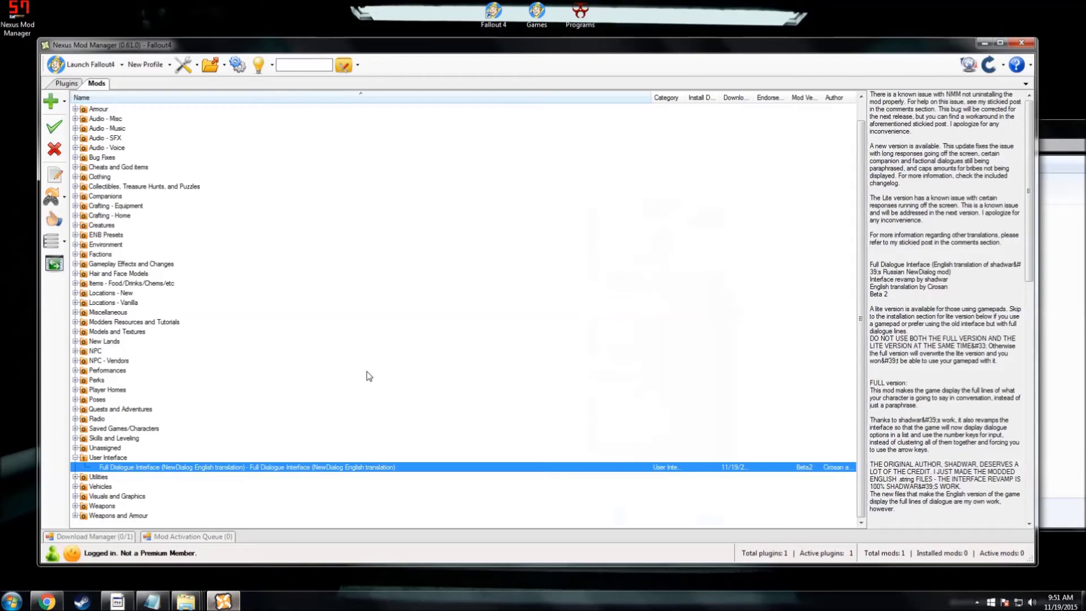
{"action": "left_click", "coordinate": [54, 127]}
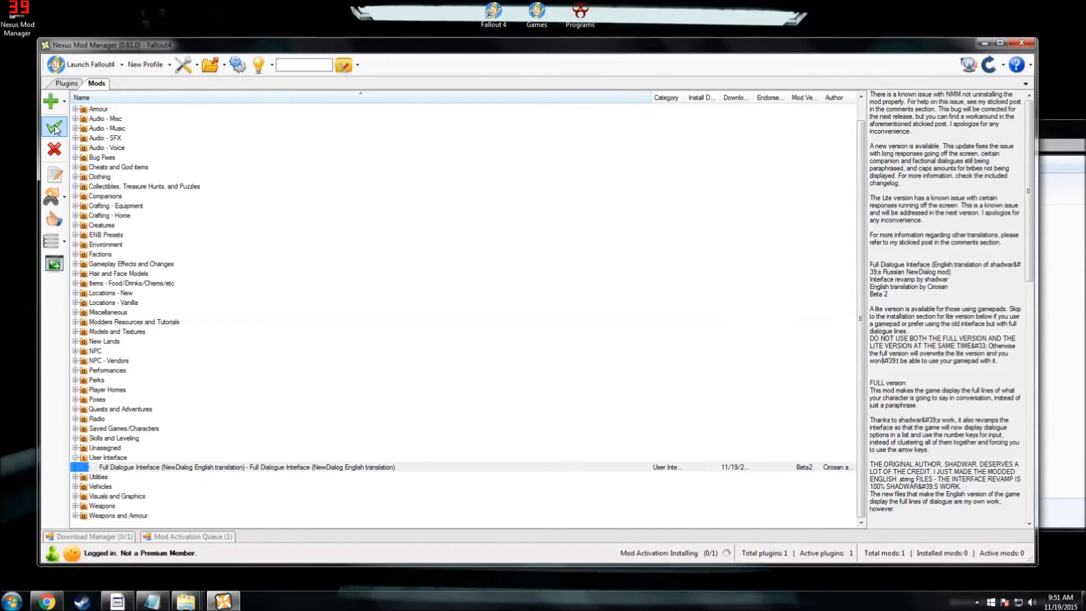
{"action": "left_click", "coordinate": [136, 467]}
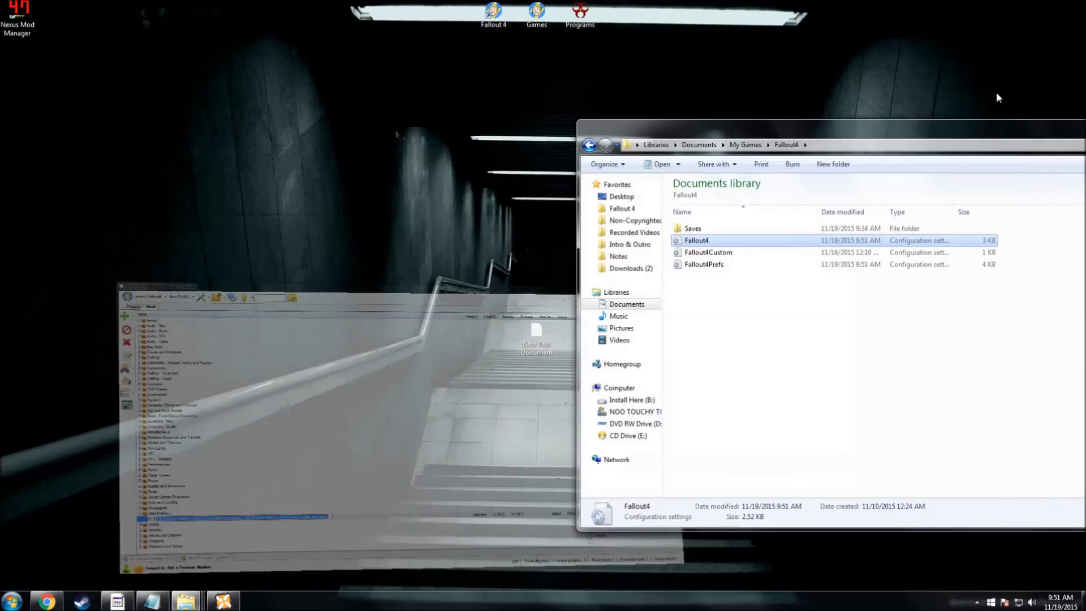
Clear the open windows from the desktop and launch Fallout 4 to test the mod
{"action": "left_click", "coordinate": [984, 43]}
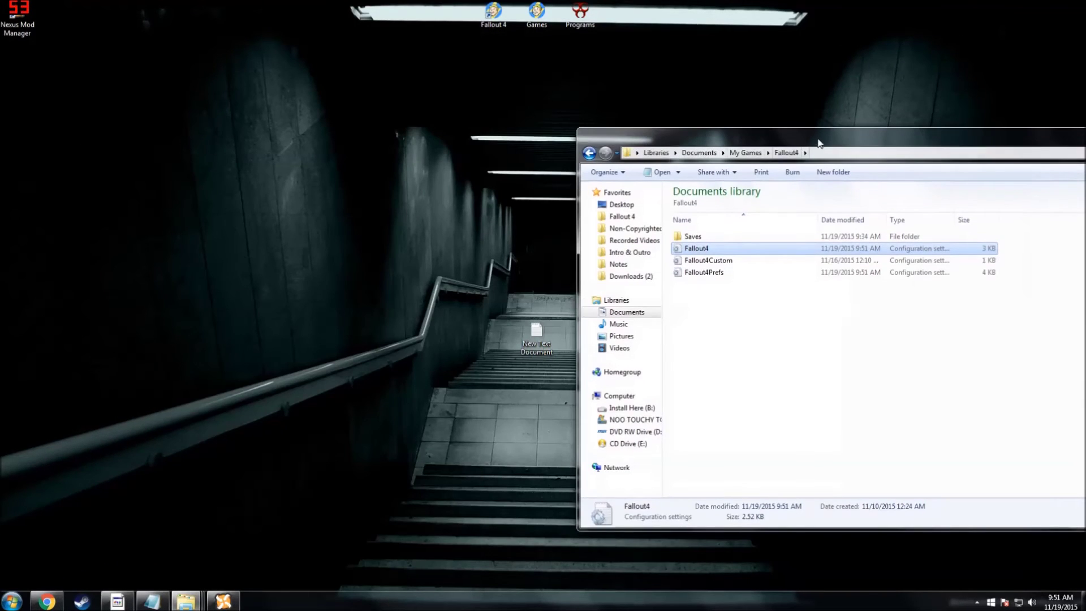
{"action": "left_click_drag", "start_coordinate": [818, 145], "coordinate": [571, 177]}
{"action": "left_click", "coordinate": [726, 167]}
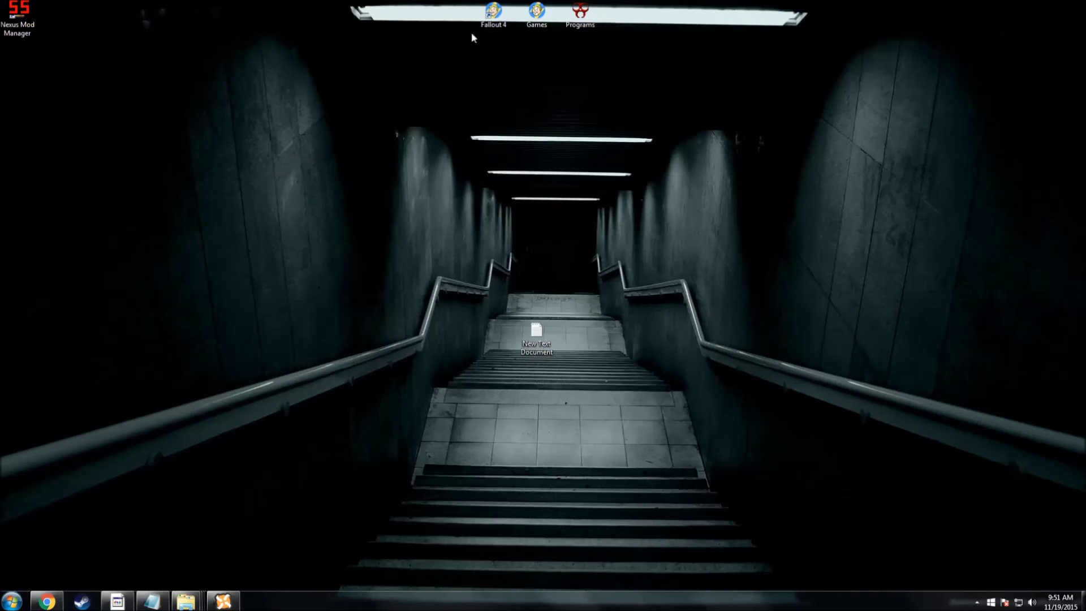
{"action": "left_click", "coordinate": [494, 12]}
{"action": "left_click", "coordinate": [745, 217]}
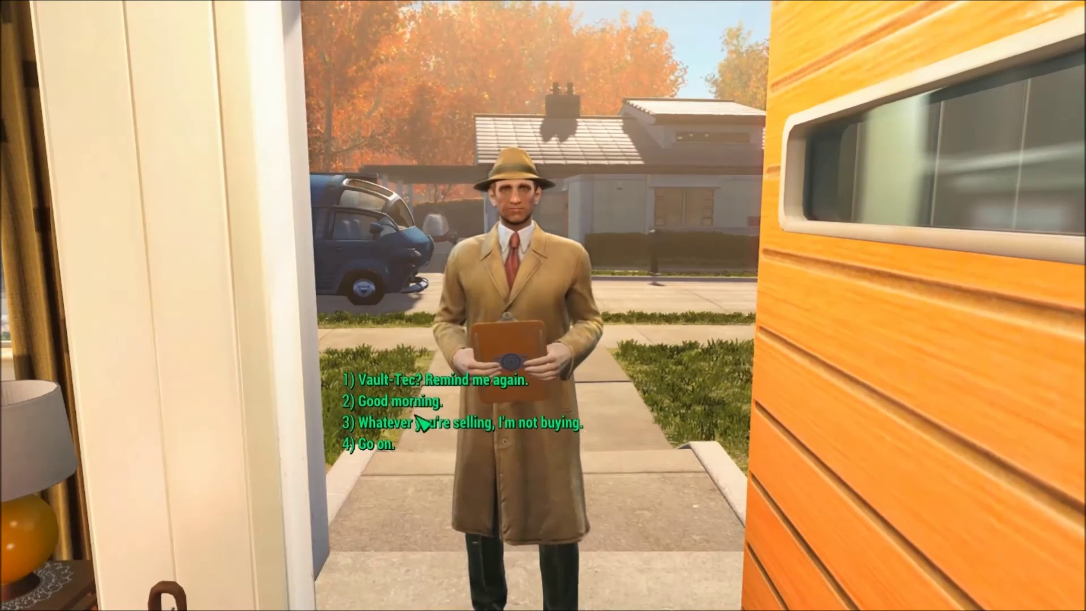
Answer the Vault-Tec representative with "Good morning." and "But there's room for my entire family, right?" using the full dialogue list
{"action": "key", "text": "2"}
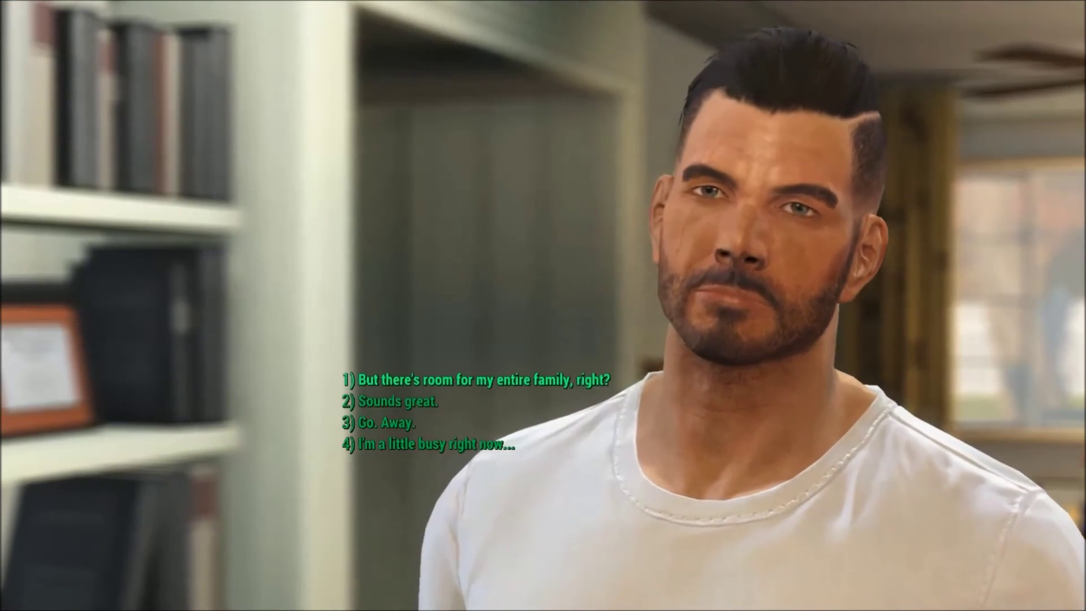
{"action": "left_click", "coordinate": [570, 382]}
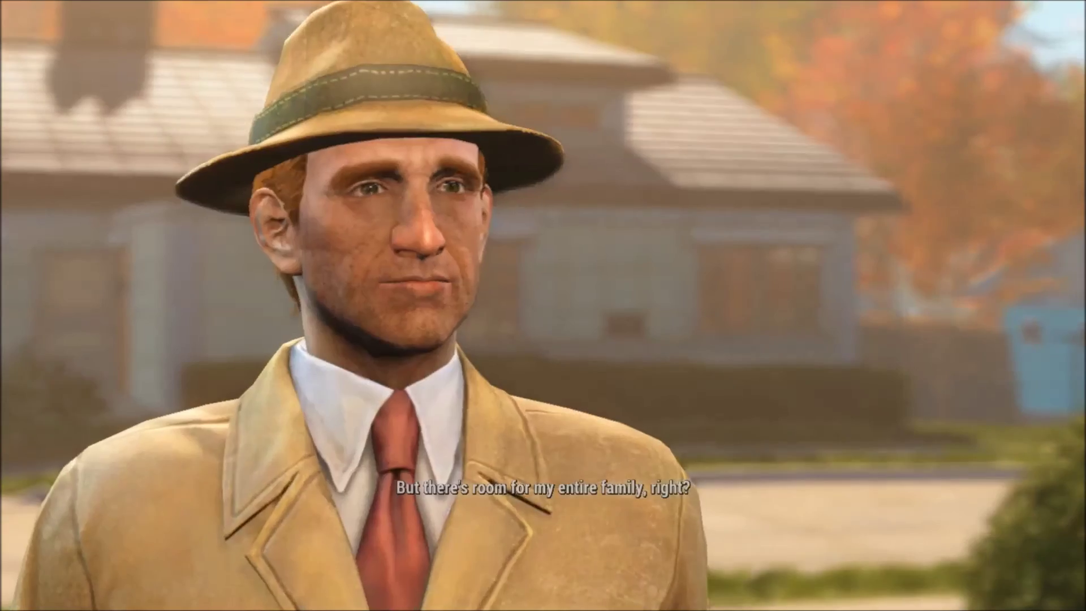